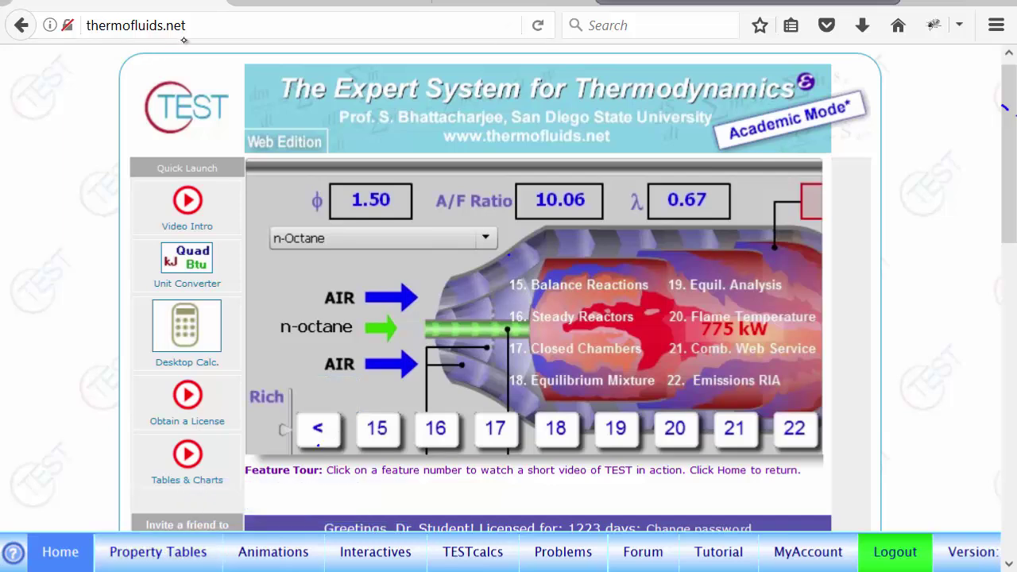
Open the Property Tables page and decline updating the saved login.
left_click(180, 558)
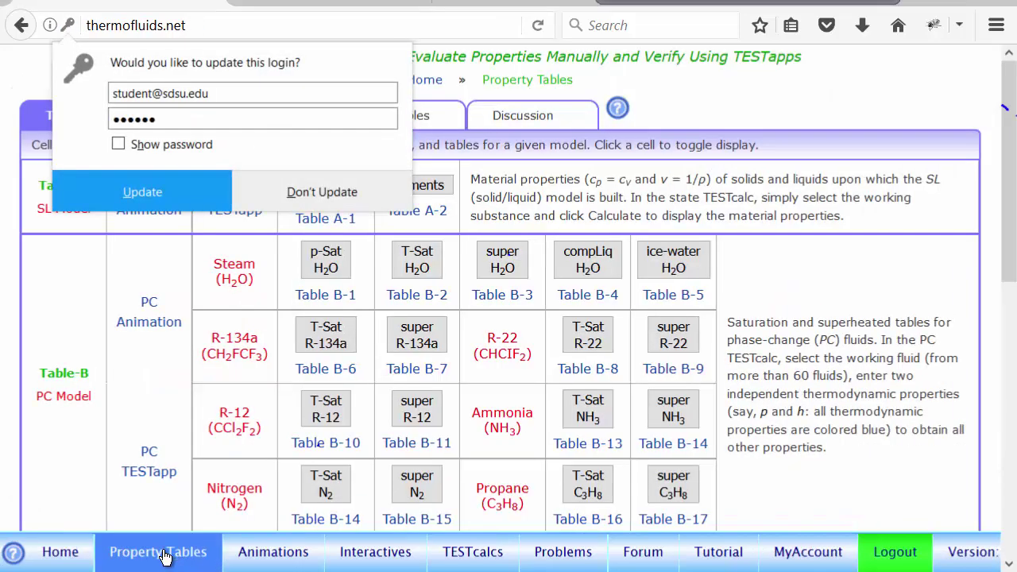
left_click(322, 193)
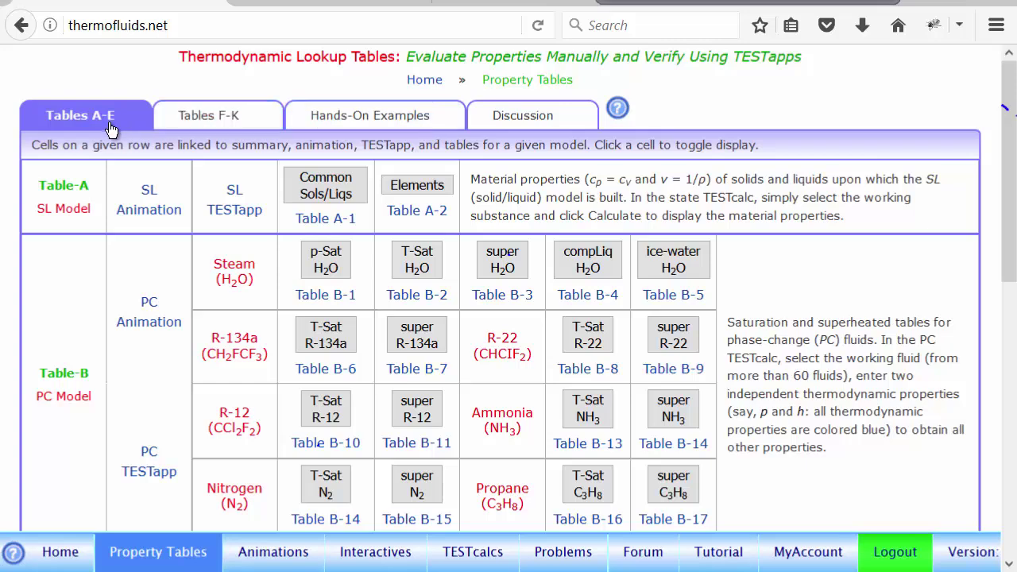
Look through the Tables F-K, Hands-On Examples and Discussion sections, and return to Tables A-E.
left_click(229, 117)
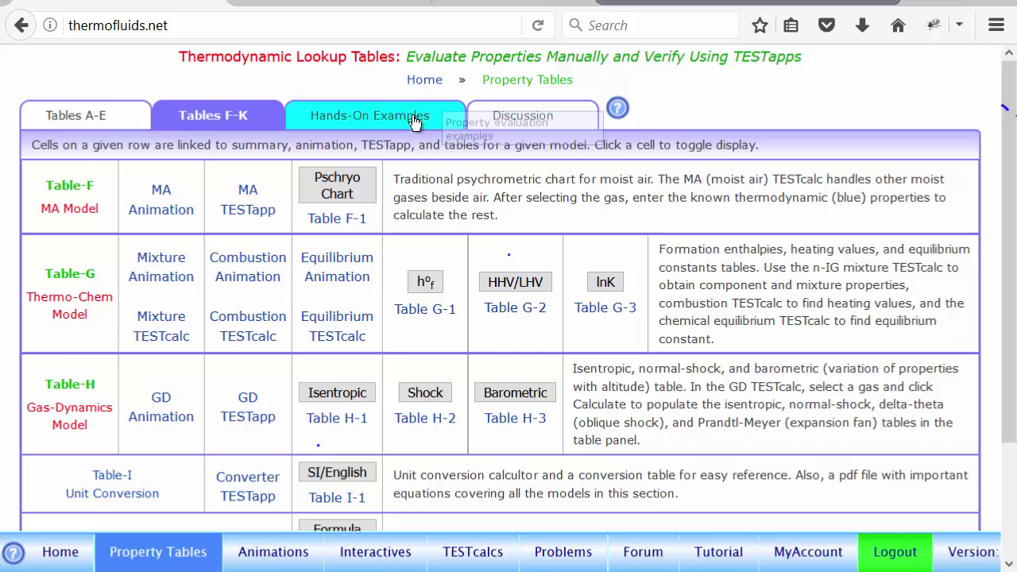
left_click(409, 119)
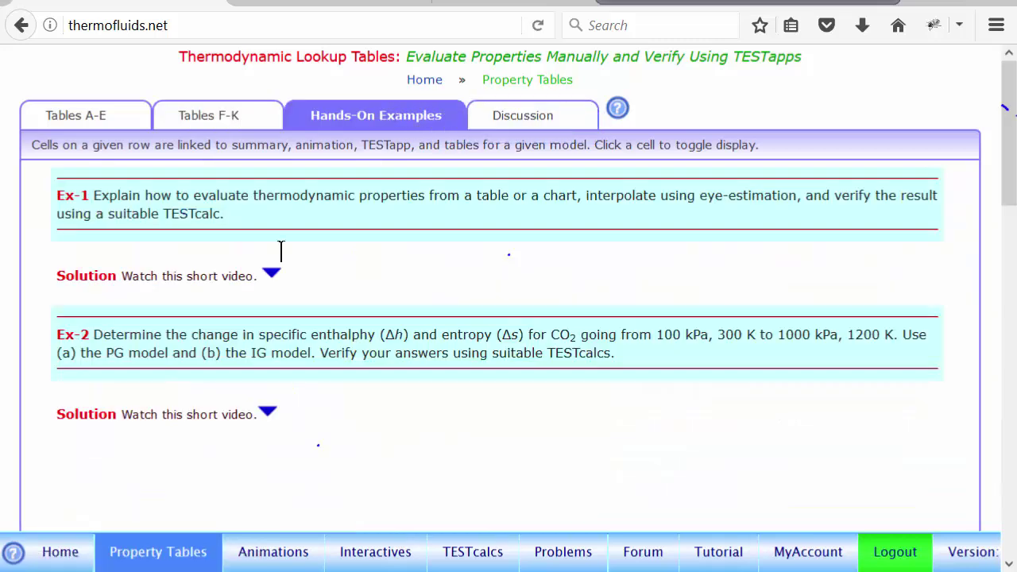
left_click(527, 117)
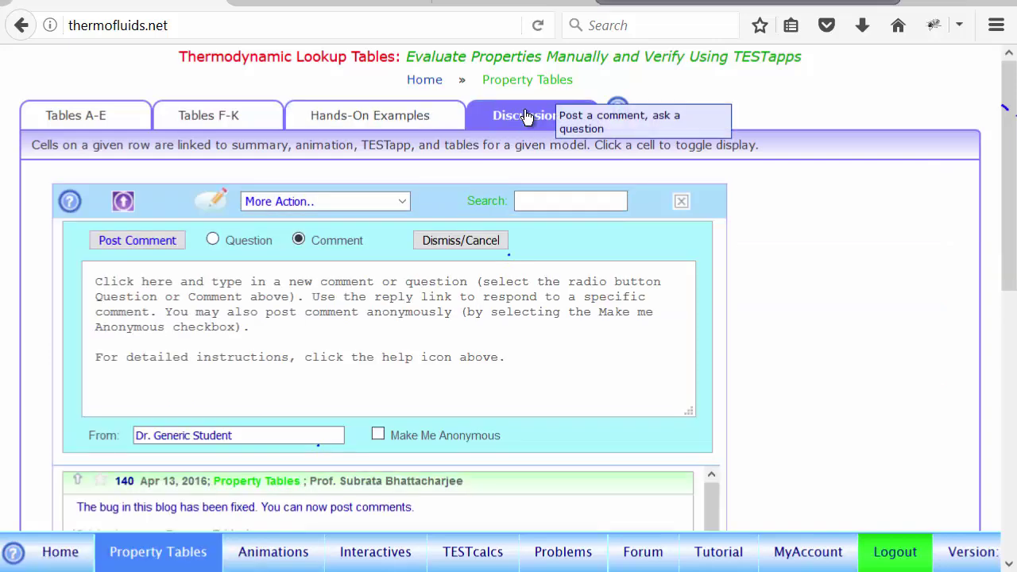
left_click_drag(1010, 278, 1002, 205)
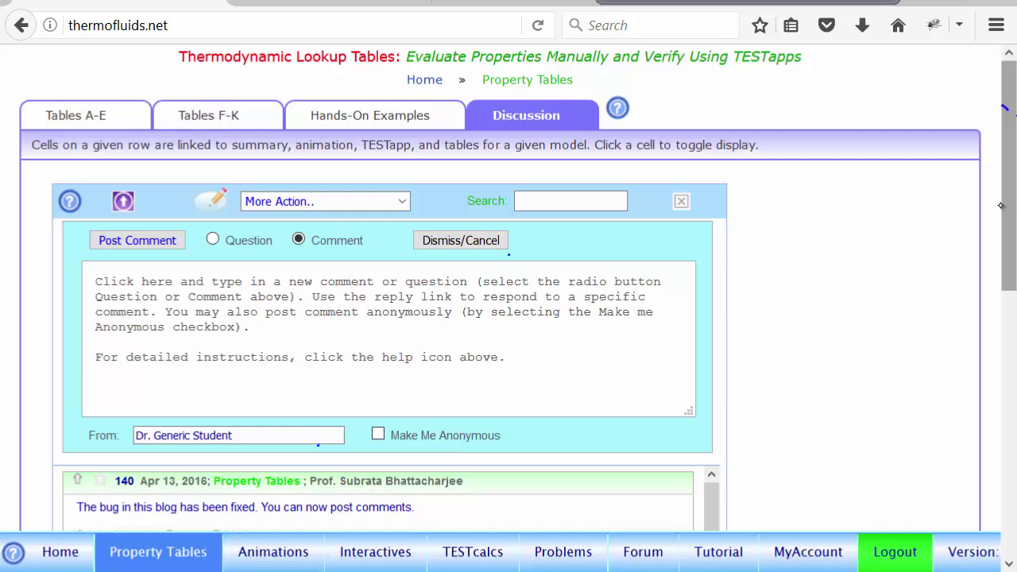
mouse_move(619, 115)
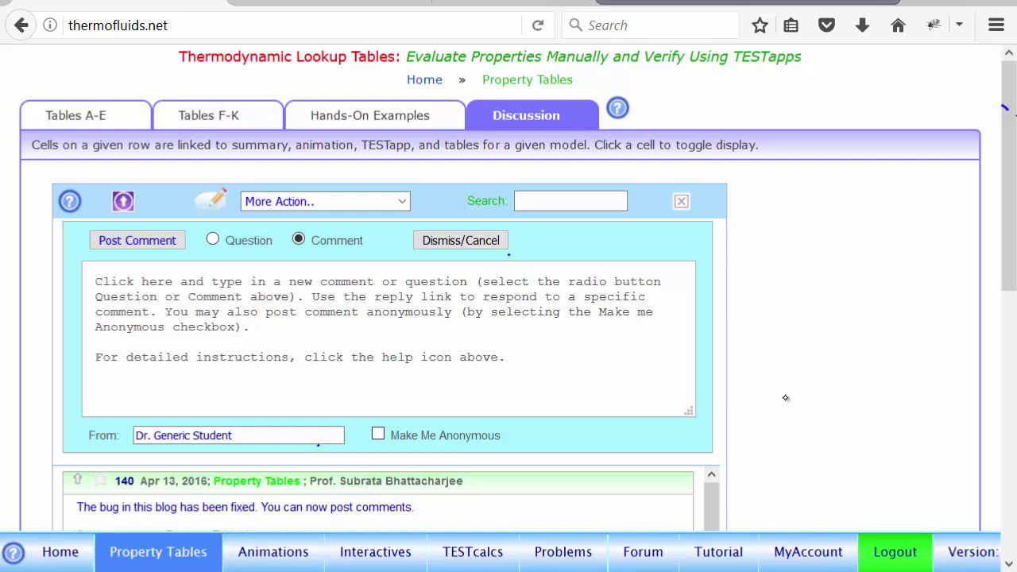
left_click(83, 119)
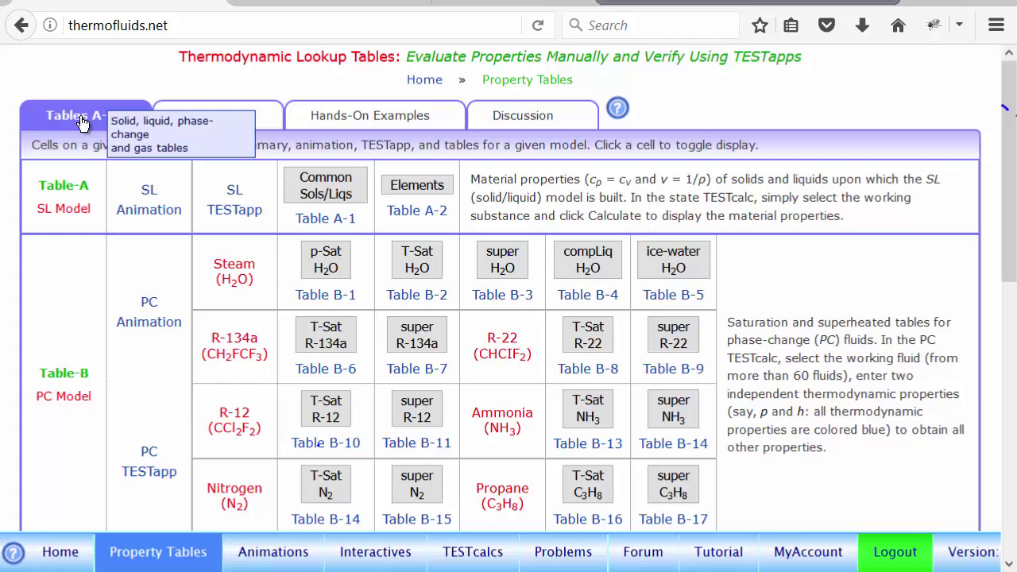
Return to the home page and view the list of publications on TEST.
left_click(48, 564)
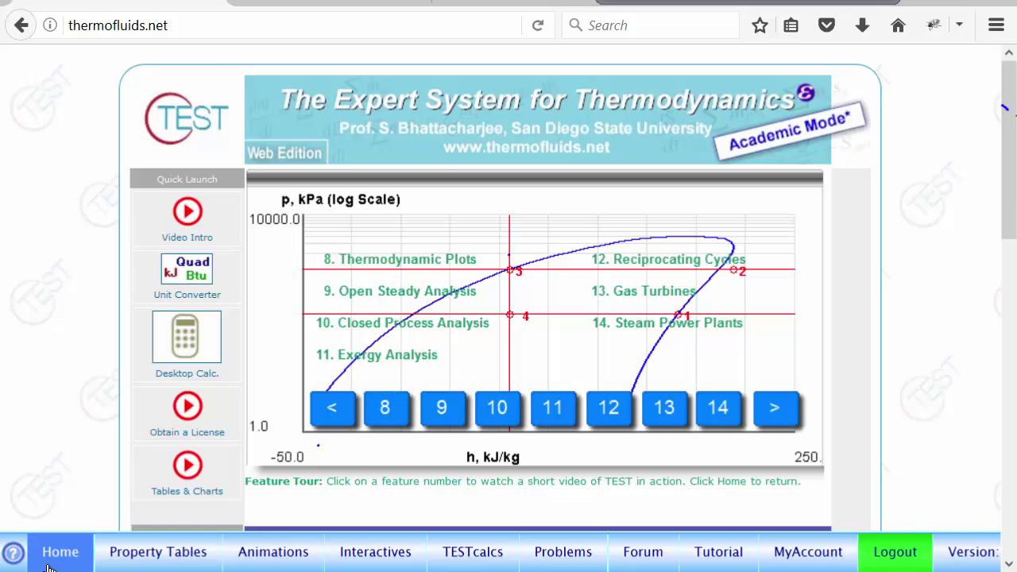
scroll(509, 287, "down", 5)
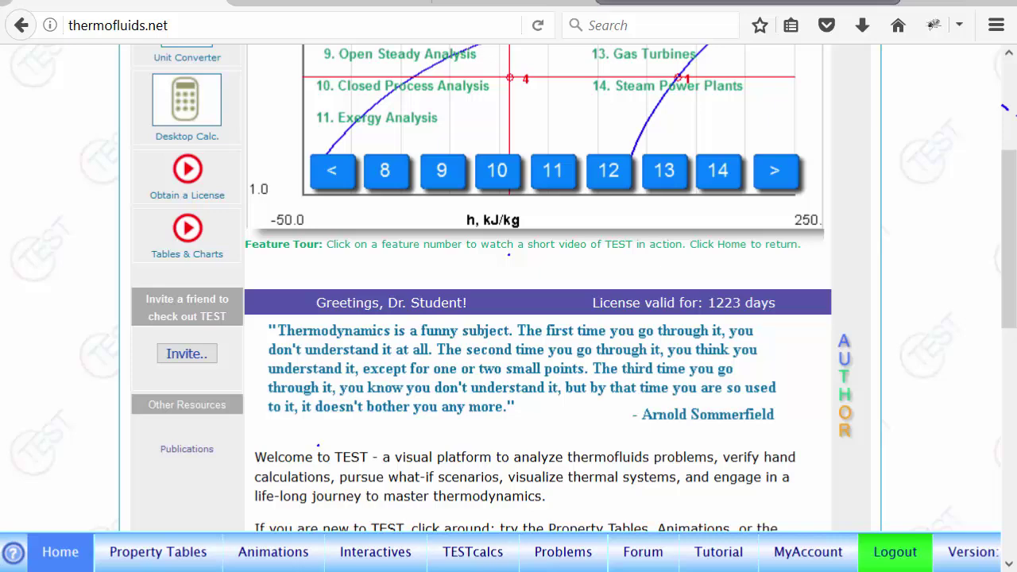
left_click(195, 449)
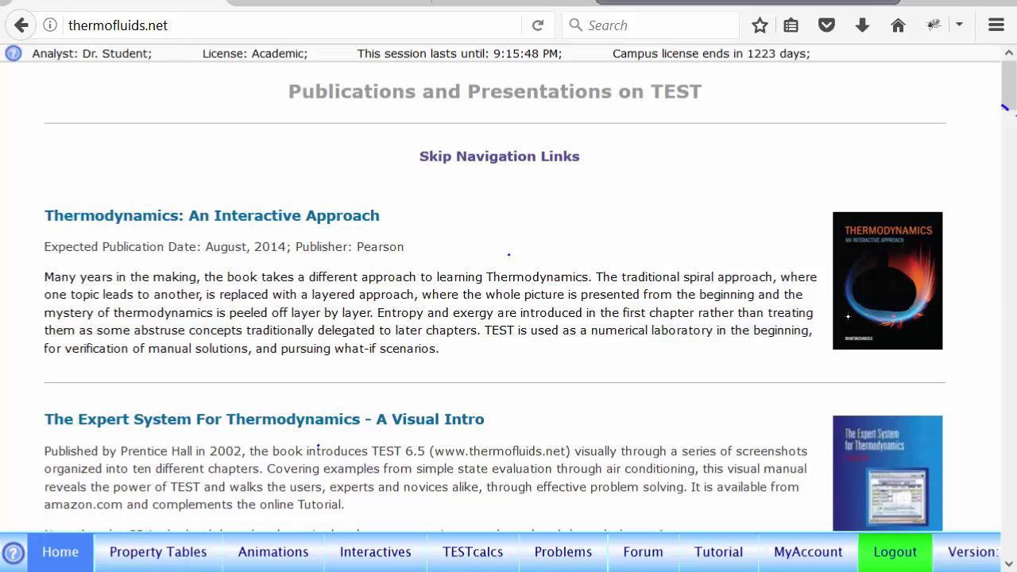
Reopen the property tables, view the SL Model description for Table-A, and close it again.
left_click(163, 555)
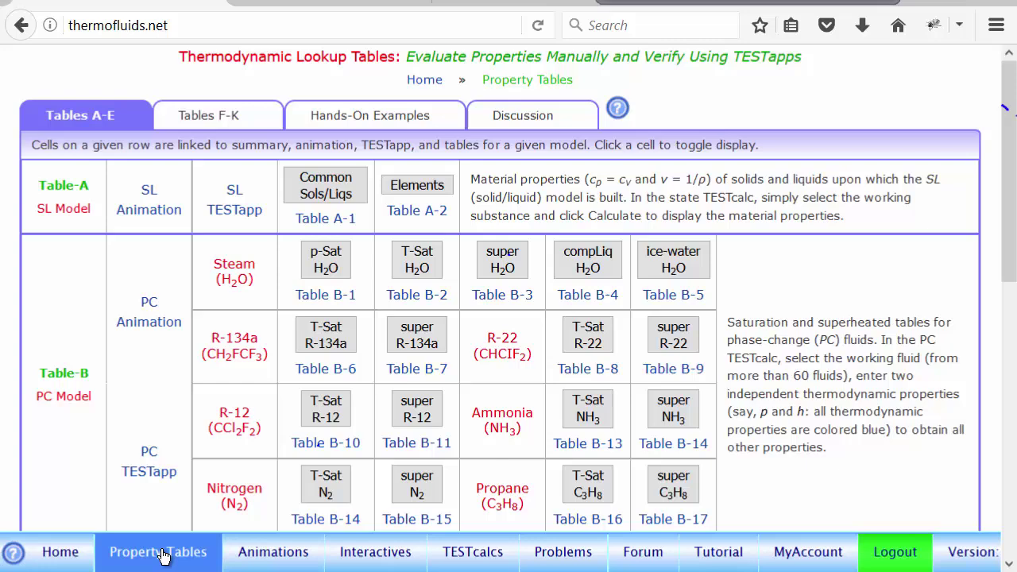
scroll(1008, 213, "down", 1)
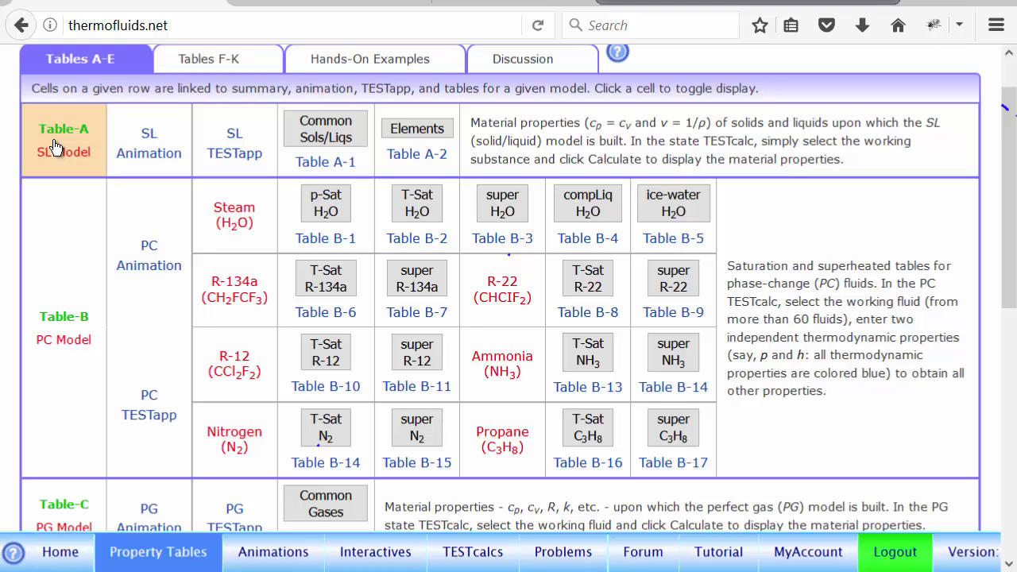
left_click(244, 151)
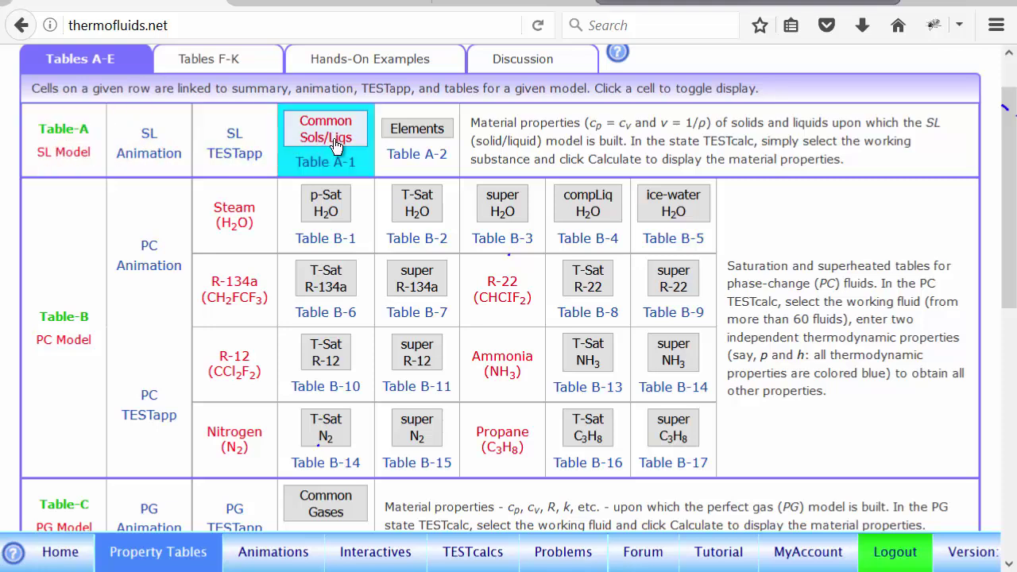
left_click(51, 145)
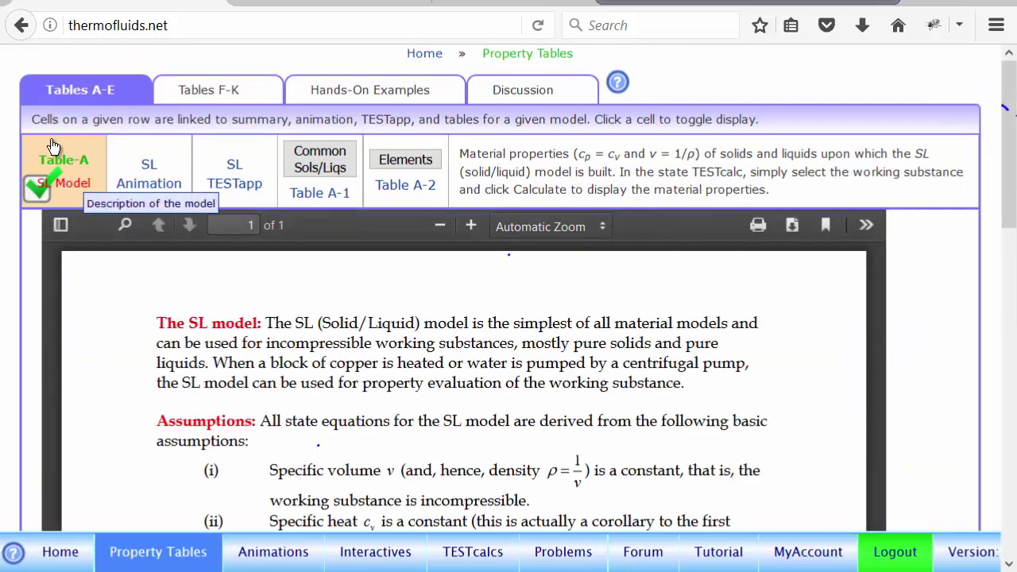
left_click(34, 195)
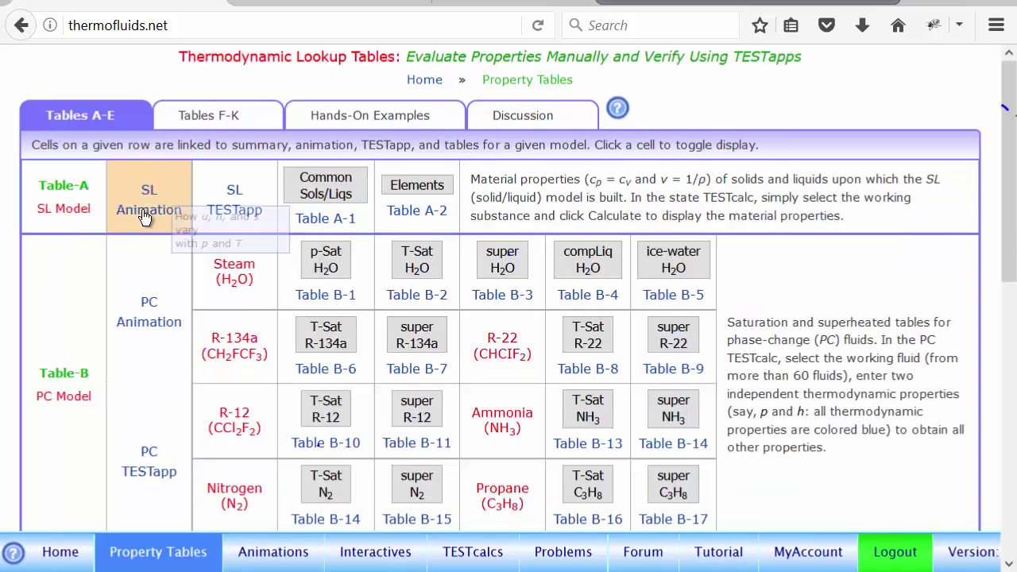
View the PC Model description for Table-B, read through it, and return to the full table overview.
left_click(63, 390)
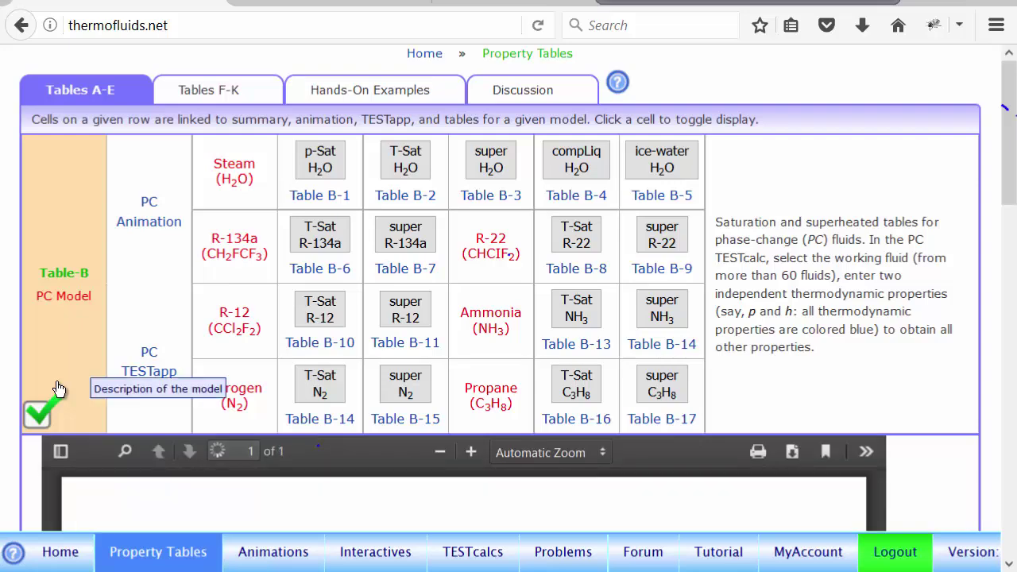
scroll(509, 318, "down", 5)
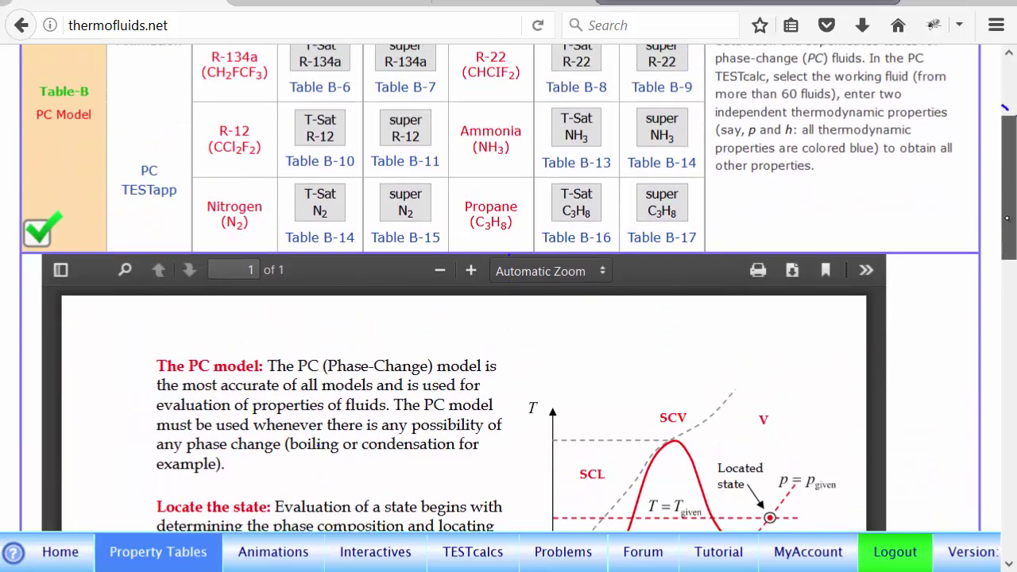
scroll(509, 318, "up", 5)
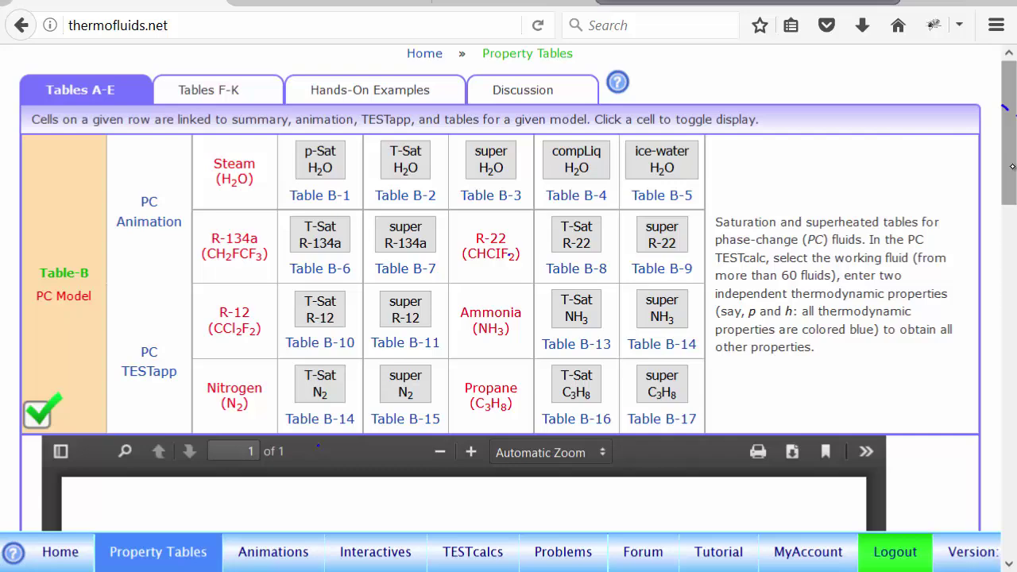
left_click(46, 398)
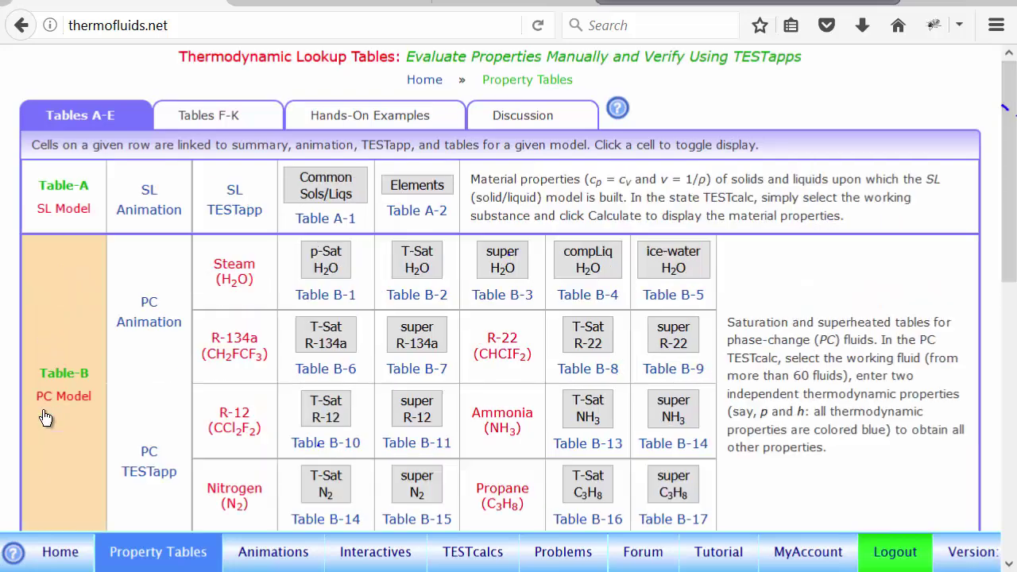
View the Lee-Kesler compressibility chart (Table E-2) for the RG Model in Table-E.
left_click_drag(1014, 236, 1014, 371)
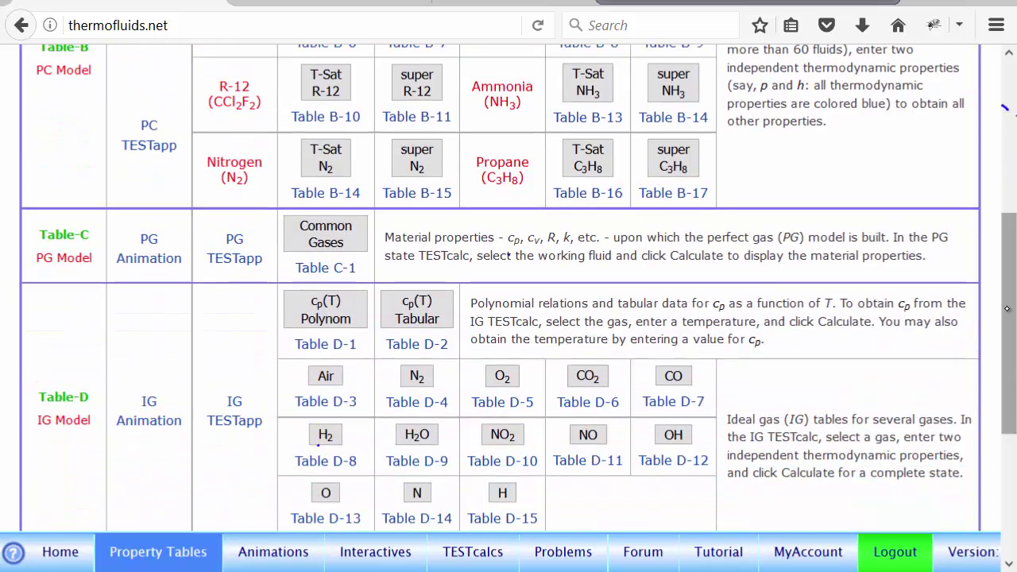
left_click_drag(1006, 308, 1012, 435)
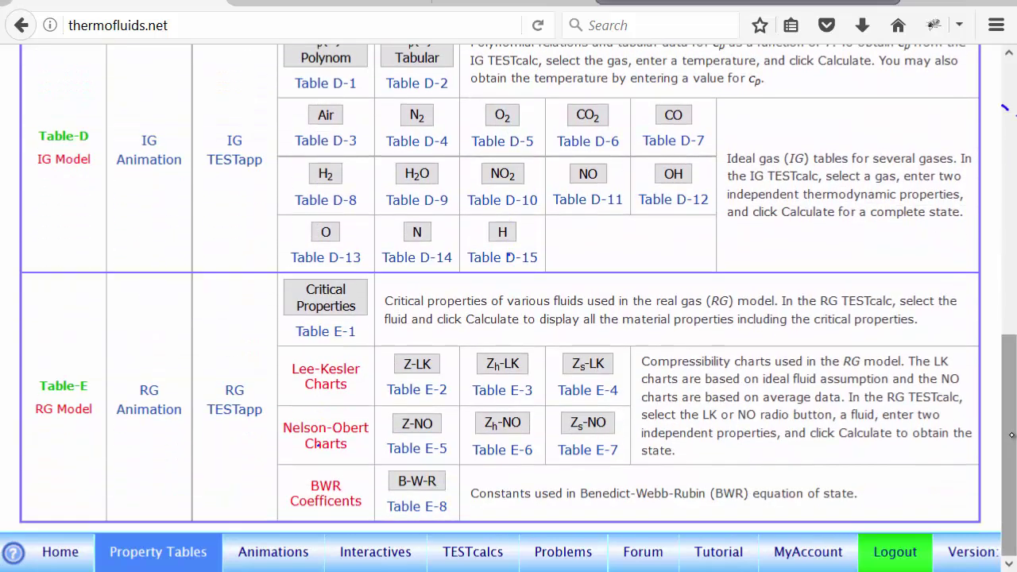
left_click(425, 388)
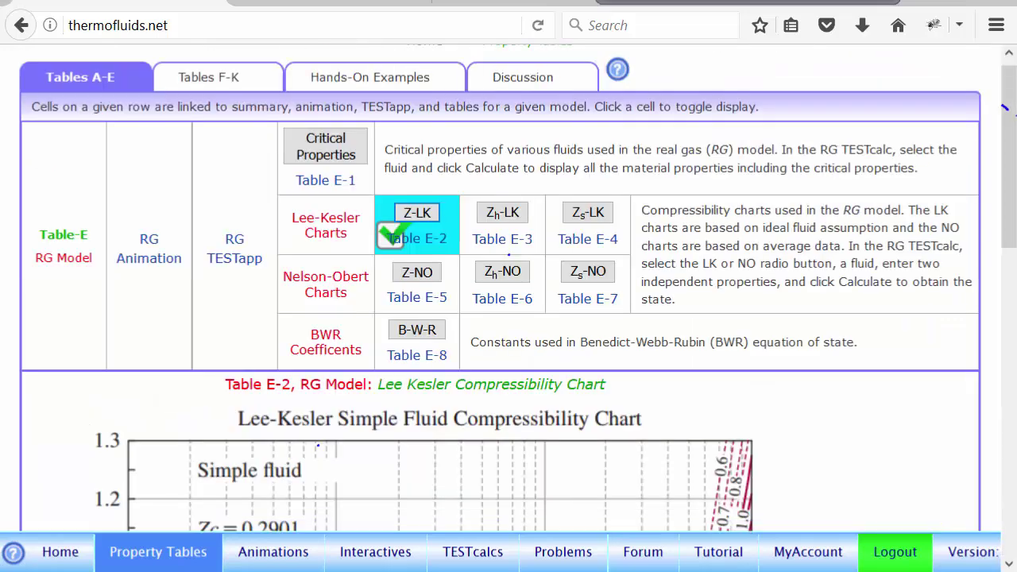
scroll(508, 287, "down", 7)
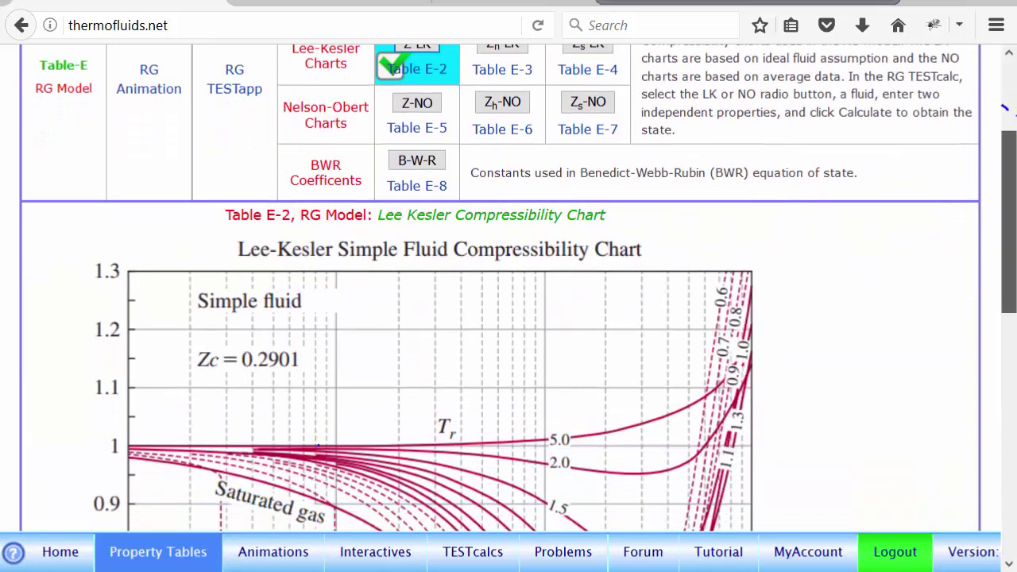
scroll(508, 286, "up", 6)
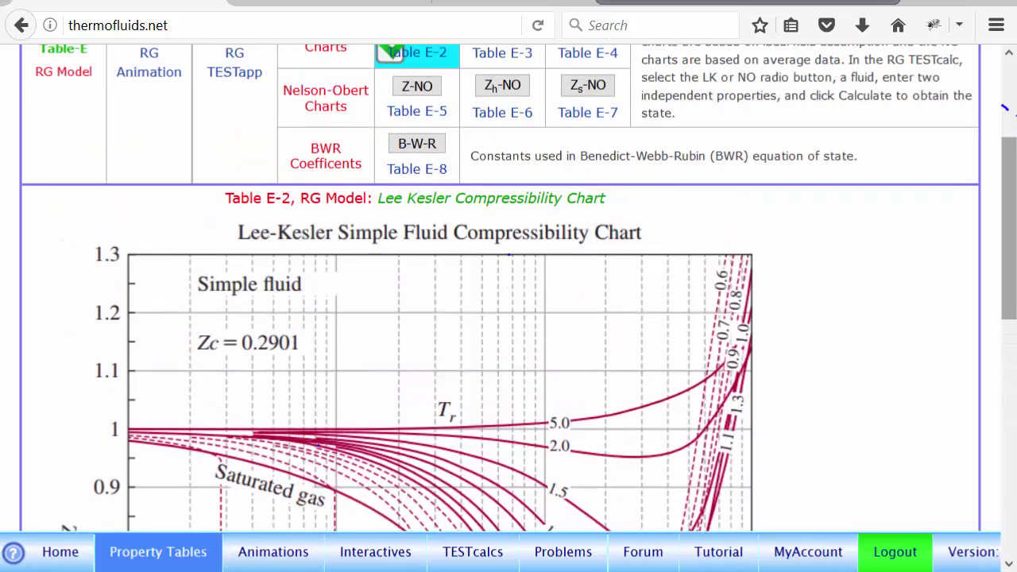
Open the superheated vapor table for H2O (Table B-3) under the PC Model.
left_click(406, 200)
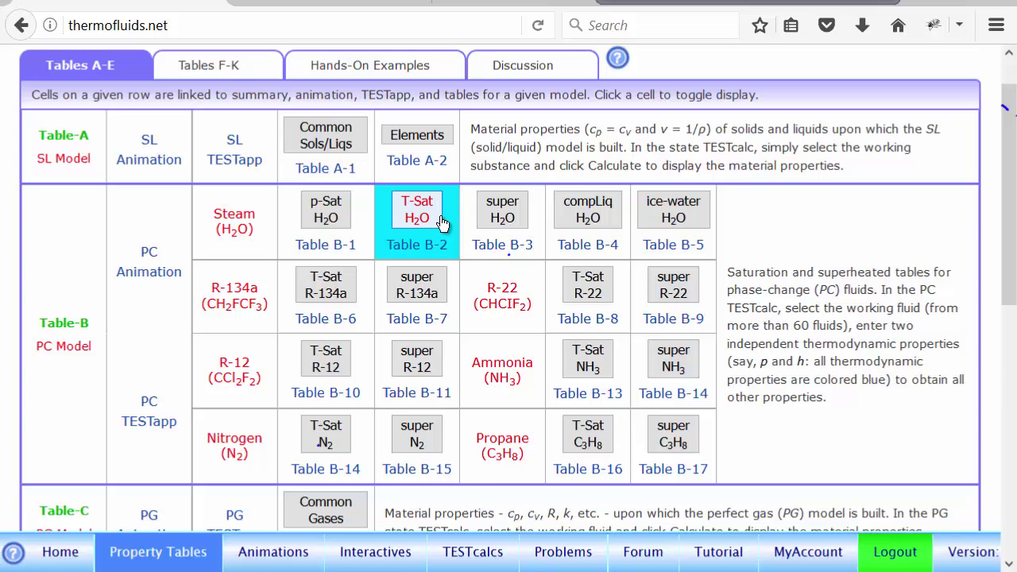
left_click(511, 222)
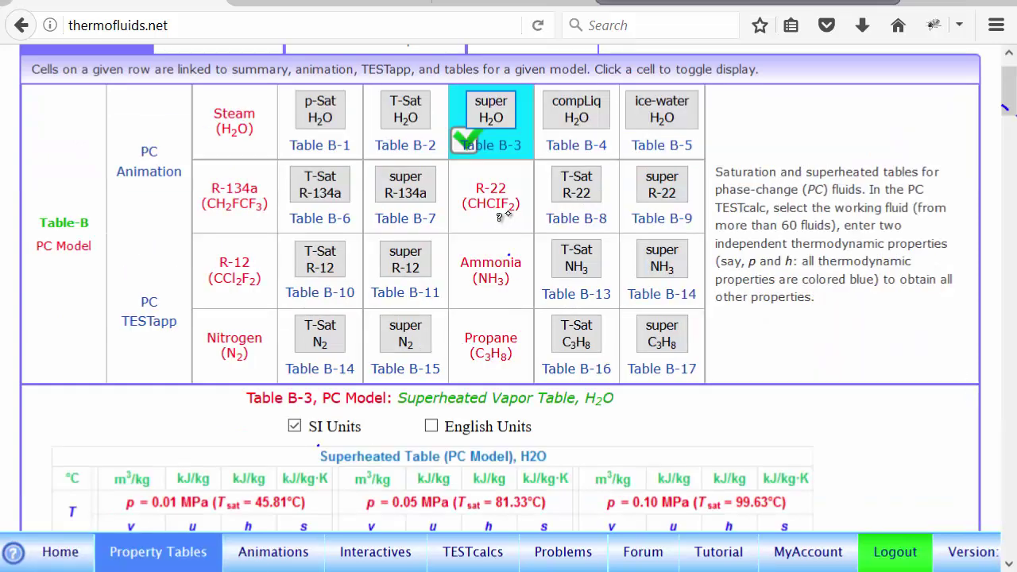
mouse_move(501, 216)
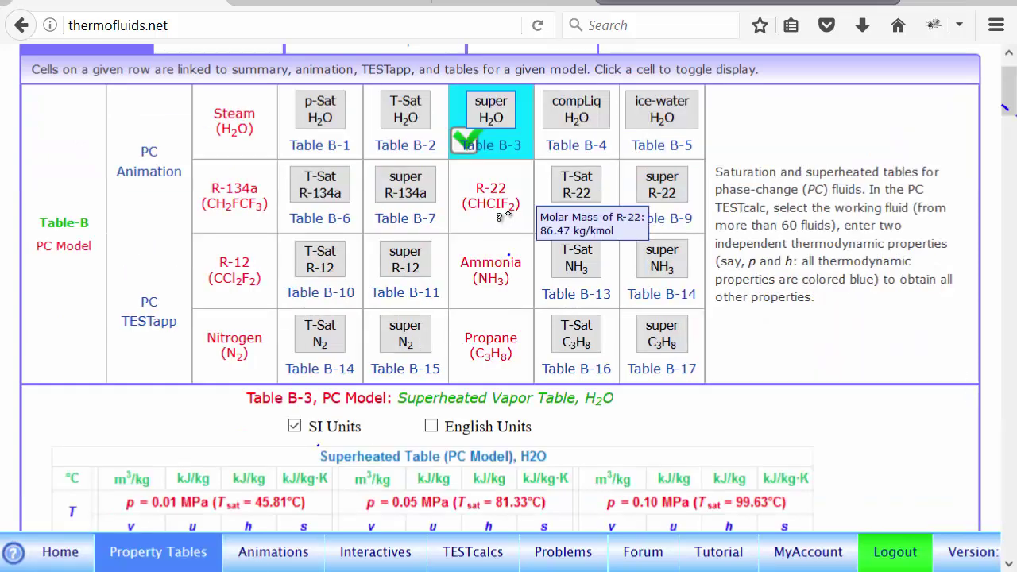
left_click_drag(1008, 91, 1009, 135)
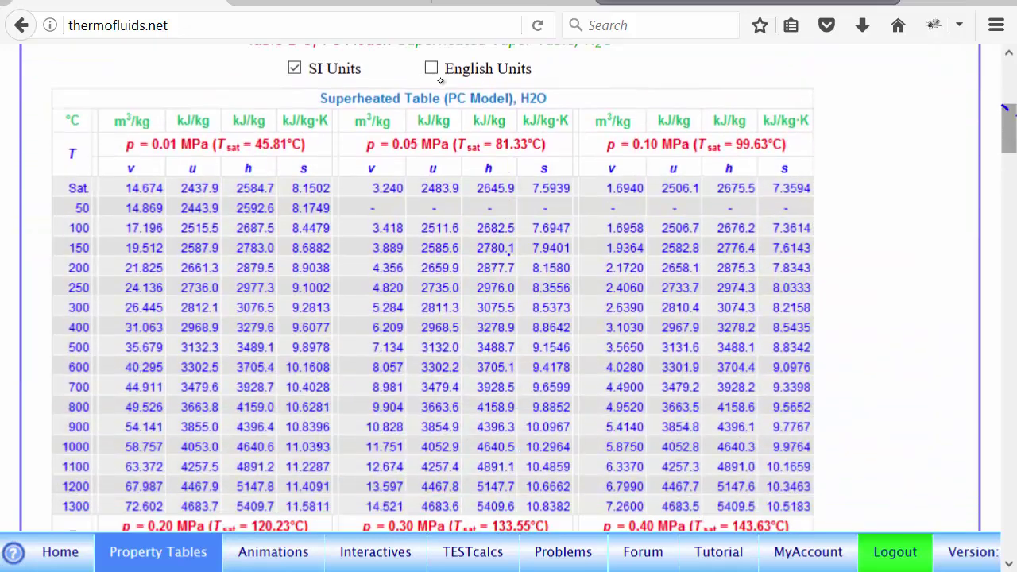
Switch the superheated table to English units and back to SI units, and go to its 4.0 to 5.0 MPa section.
left_click(432, 69)
left_click(301, 68)
left_click_drag(1011, 157, 1007, 363)
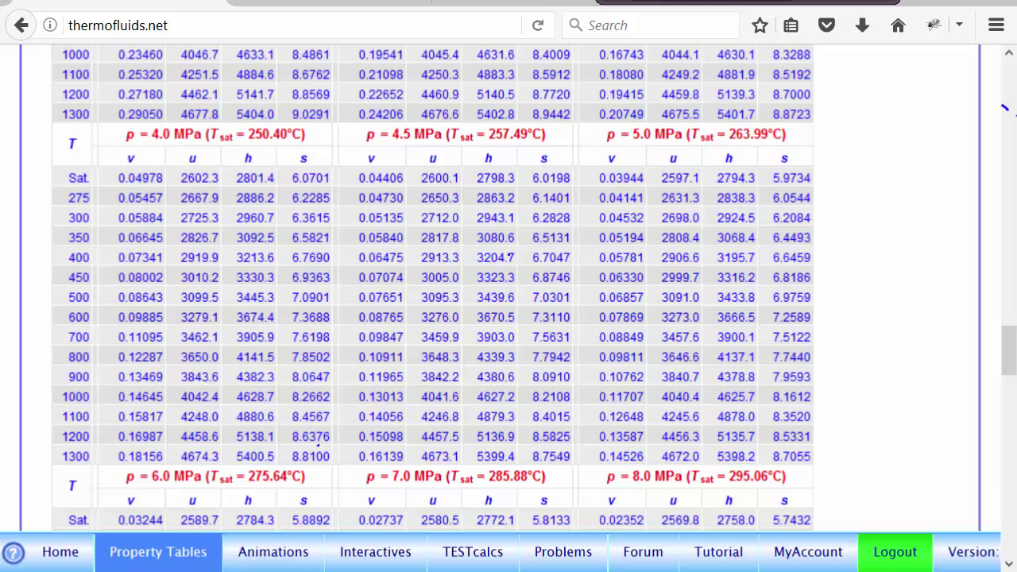
Clear the stray pen marks and handwrite the given state p = 4.2 MPa and T = 325 beside the superheated table.
left_click_drag(1005, 107, 883, 163)
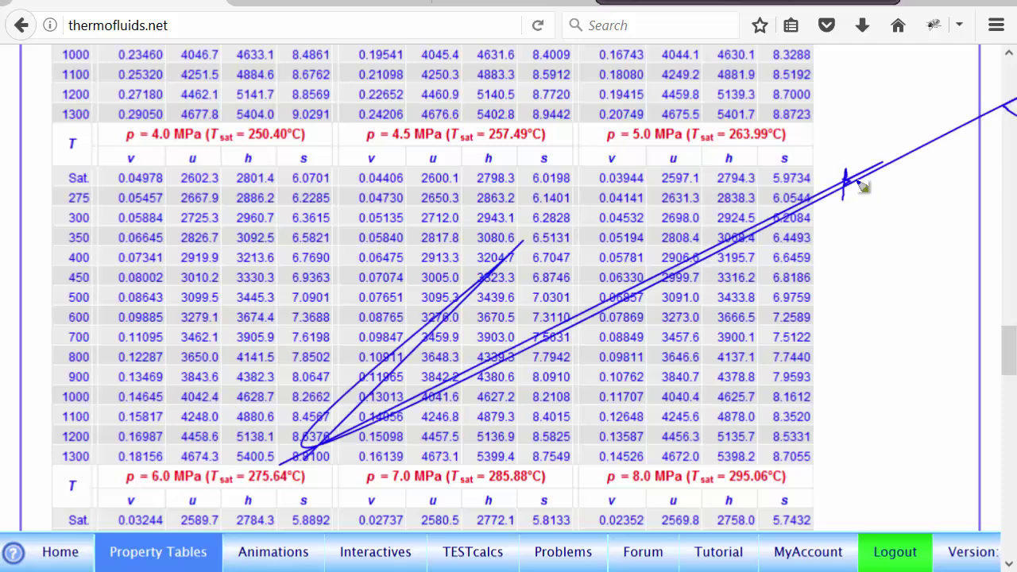
key("Escape")
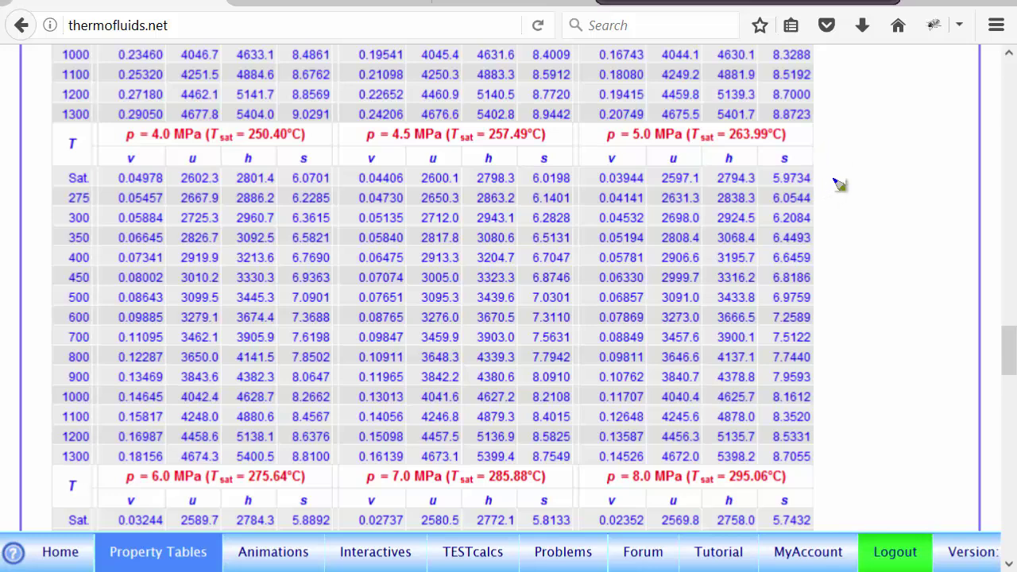
mouse_move(835, 180)
left_mouse_down()
mouse_move(834, 212)
mouse_move(864, 191)
mouse_move(891, 195)
mouse_move(884, 210)
mouse_move(927, 197)
mouse_move(942, 177)
mouse_move(981, 179)
left_mouse_up()
left_click(901, 195)
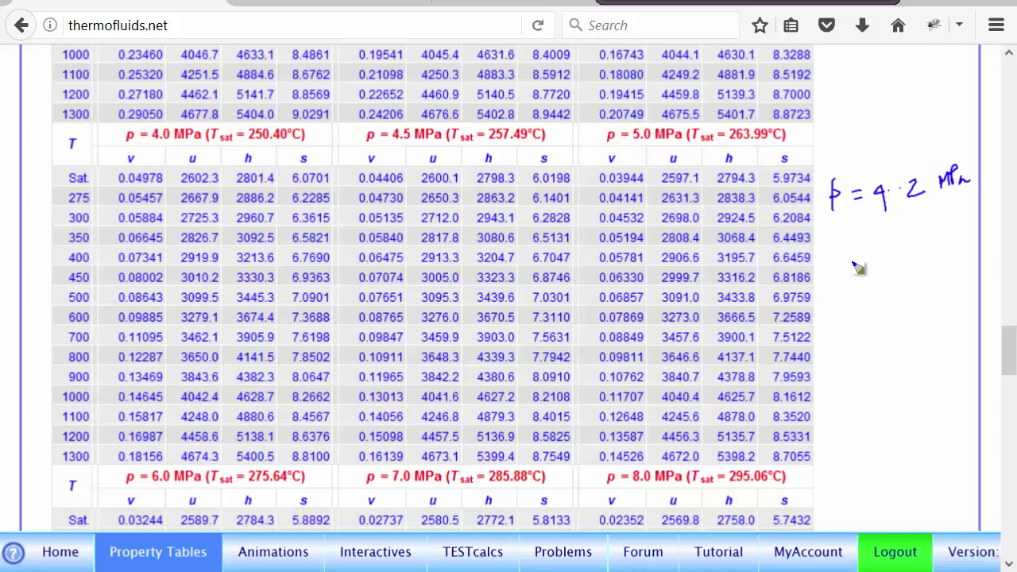
left_click_drag(842, 253, 859, 250)
mouse_move(850, 251)
left_mouse_down()
mouse_move(856, 264)
mouse_move(885, 252)
left_mouse_up()
left_click_drag(878, 259, 943, 249)
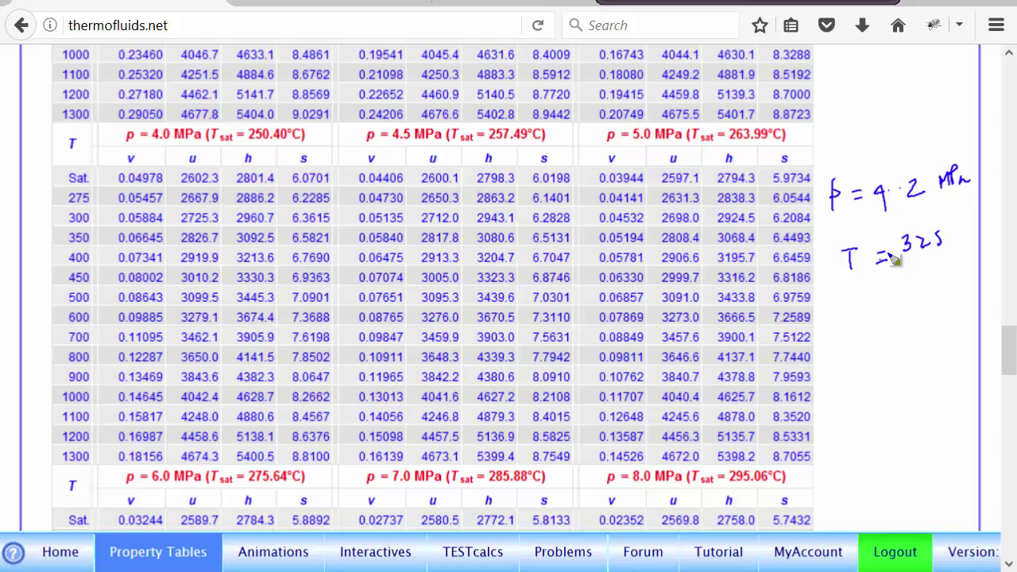
mouse_move(883, 181)
left_mouse_down()
mouse_move(872, 205)
mouse_move(903, 201)
mouse_move(892, 216)
left_mouse_up()
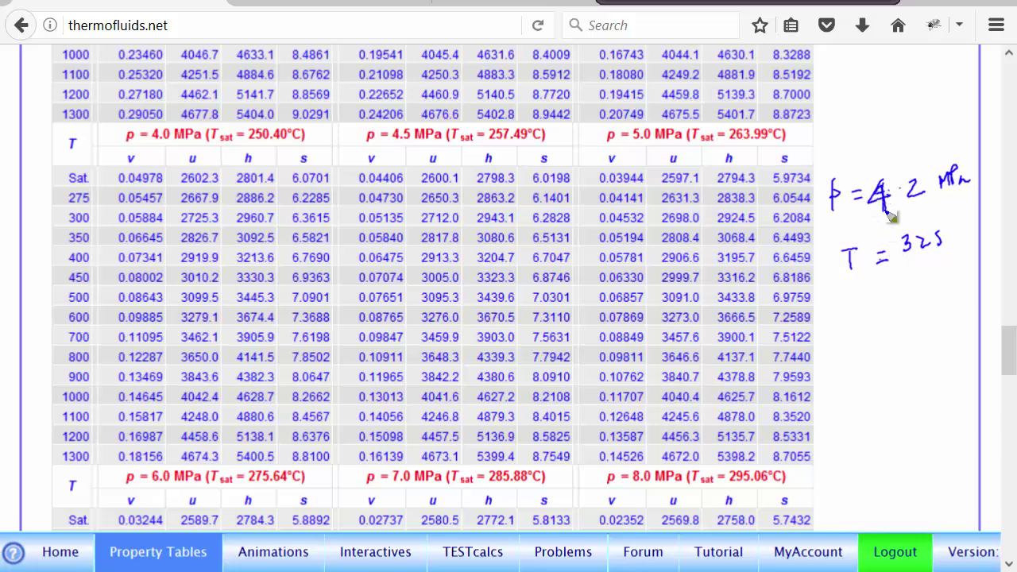
Circle the p = 4.0 MPa and p = 4.5 MPa headings and the 300 and 350 rows spanning both sections.
mouse_move(188, 132)
left_mouse_down()
mouse_move(194, 119)
mouse_move(153, 150)
mouse_move(154, 133)
left_mouse_up()
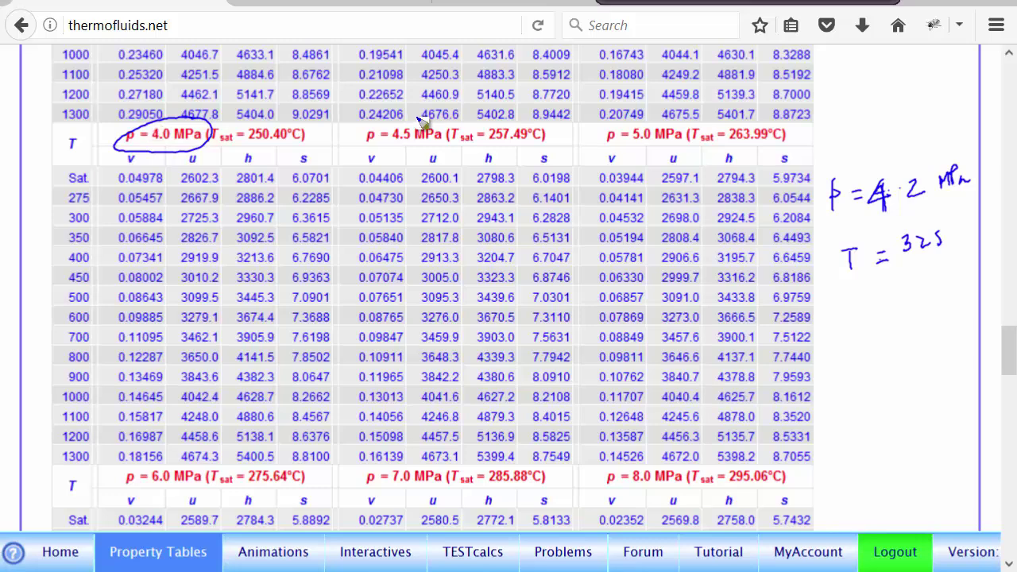
mouse_move(416, 118)
left_mouse_down()
mouse_move(367, 131)
mouse_move(453, 153)
mouse_move(411, 117)
left_mouse_up()
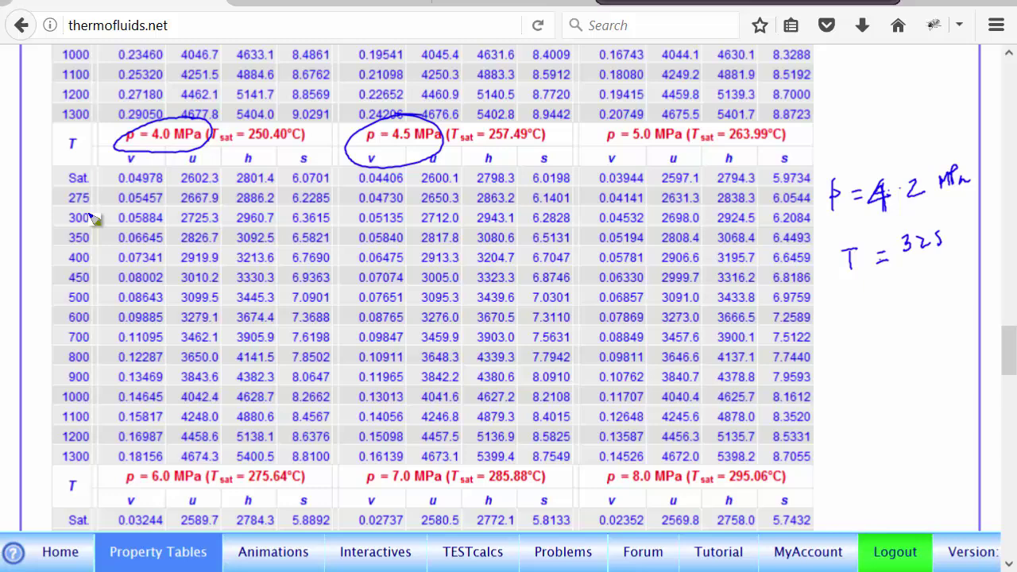
mouse_move(86, 208)
left_mouse_down()
mouse_move(66, 223)
mouse_move(86, 255)
mouse_move(153, 256)
mouse_move(556, 255)
mouse_move(584, 214)
mouse_move(93, 213)
left_mouse_up()
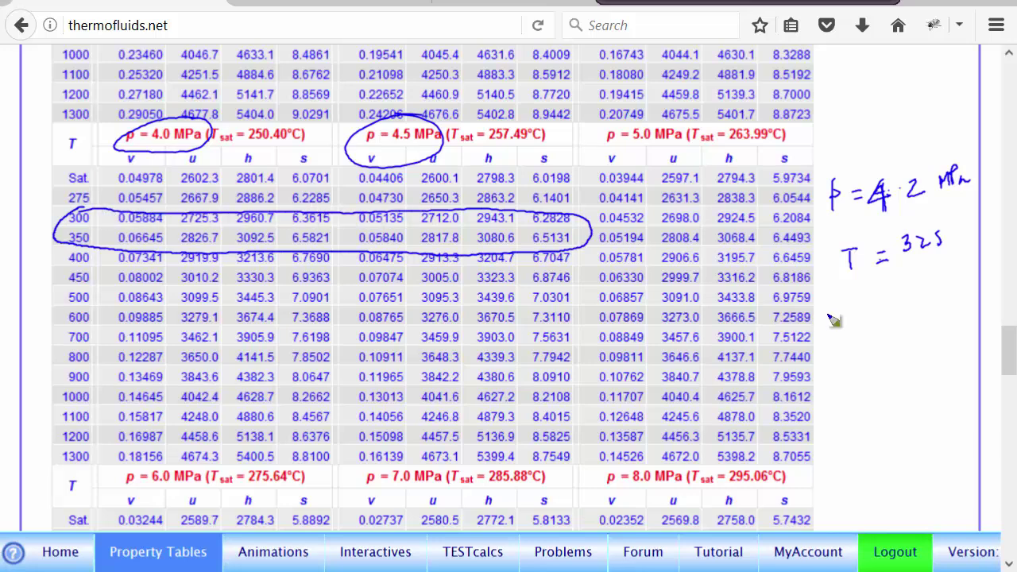
Handwrite "find h" under the given state and circle the h values at 300 and 350 for both 4.0 and 4.5 MPa.
mouse_move(845, 301)
left_mouse_down()
mouse_move(840, 318)
mouse_move(861, 321)
left_mouse_up()
left_click_drag(896, 288, 913, 318)
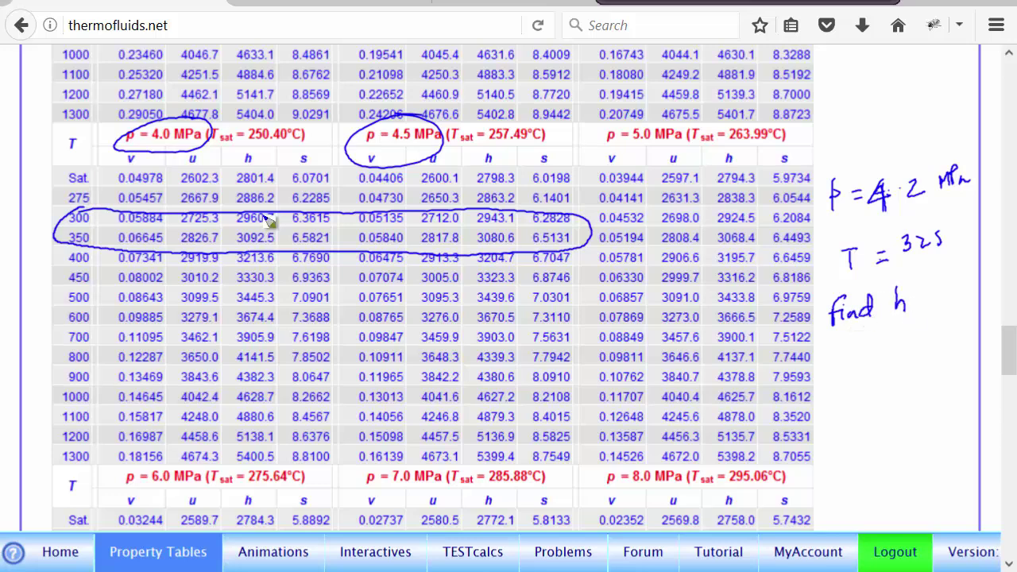
mouse_move(280, 209)
left_mouse_down()
mouse_move(247, 205)
mouse_move(270, 253)
mouse_move(274, 213)
left_mouse_up()
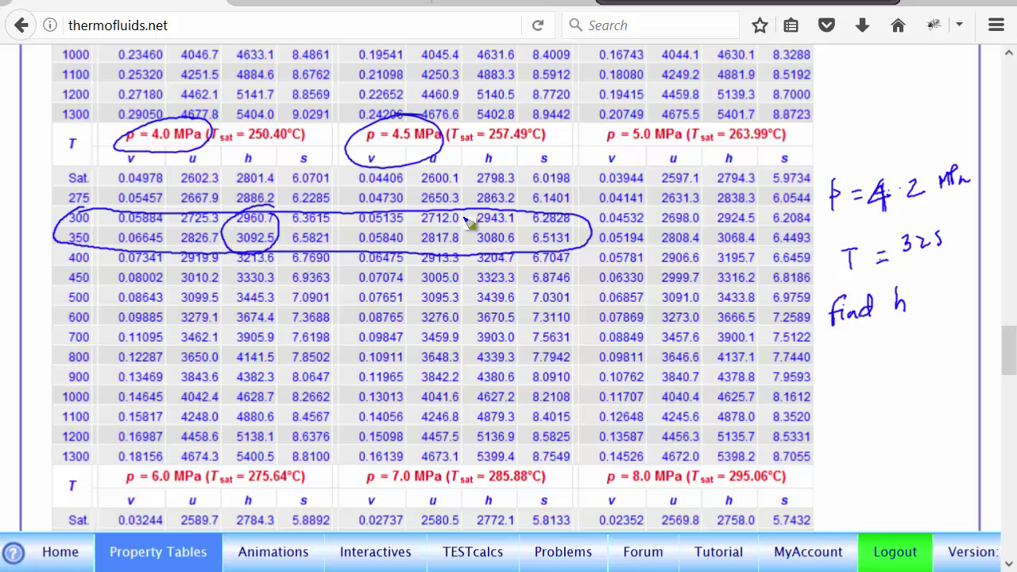
mouse_move(475, 224)
left_mouse_down()
mouse_move(503, 219)
mouse_move(470, 221)
mouse_move(528, 253)
mouse_move(482, 204)
left_mouse_up()
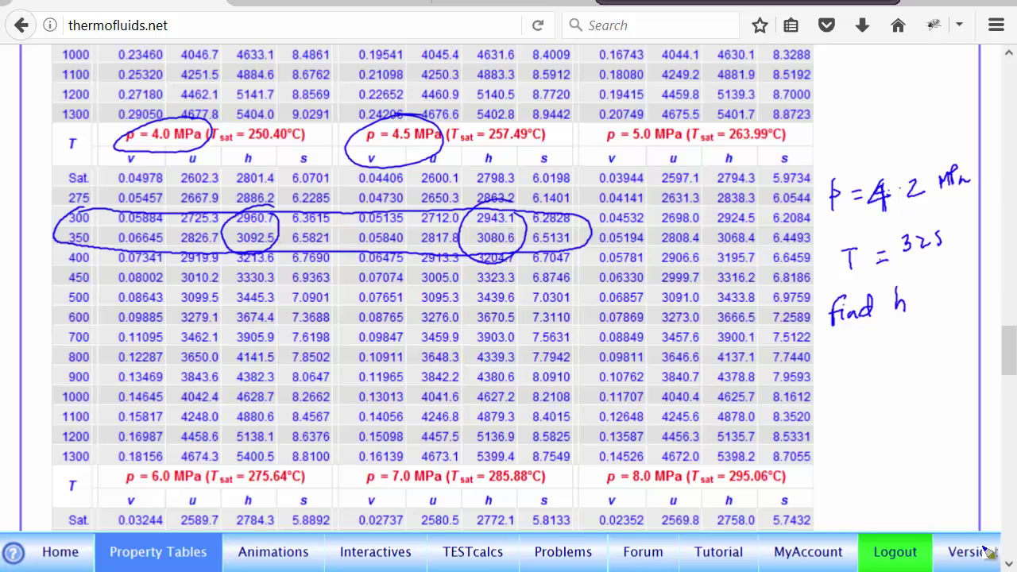
Write the estimates 2955 and 3085 under "find h" and mark the 300 and 350 rows with arrows.
left_click_drag(850, 372, 877, 391)
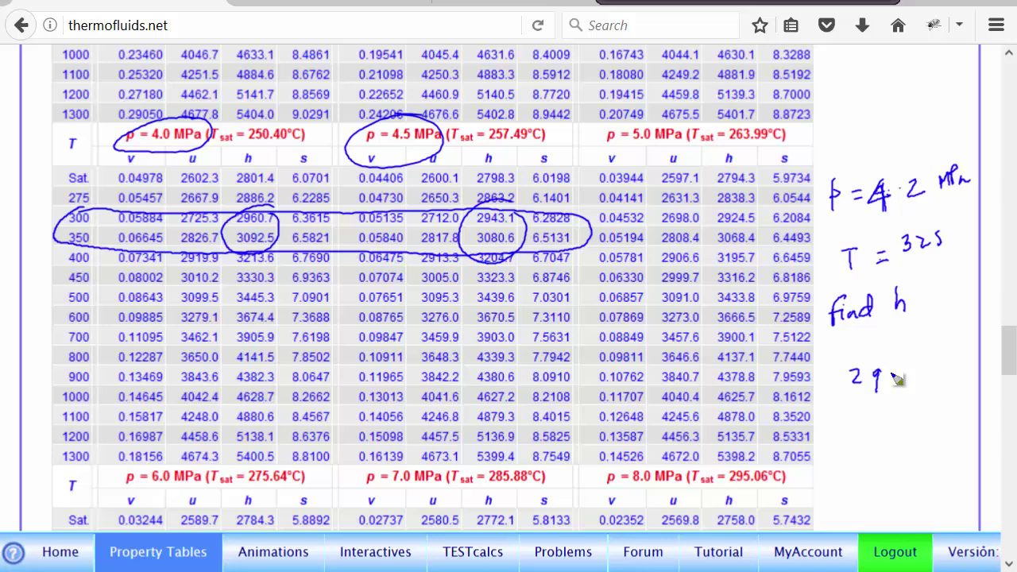
mouse_move(891, 372)
left_mouse_down()
mouse_move(920, 380)
mouse_move(904, 369)
left_mouse_up()
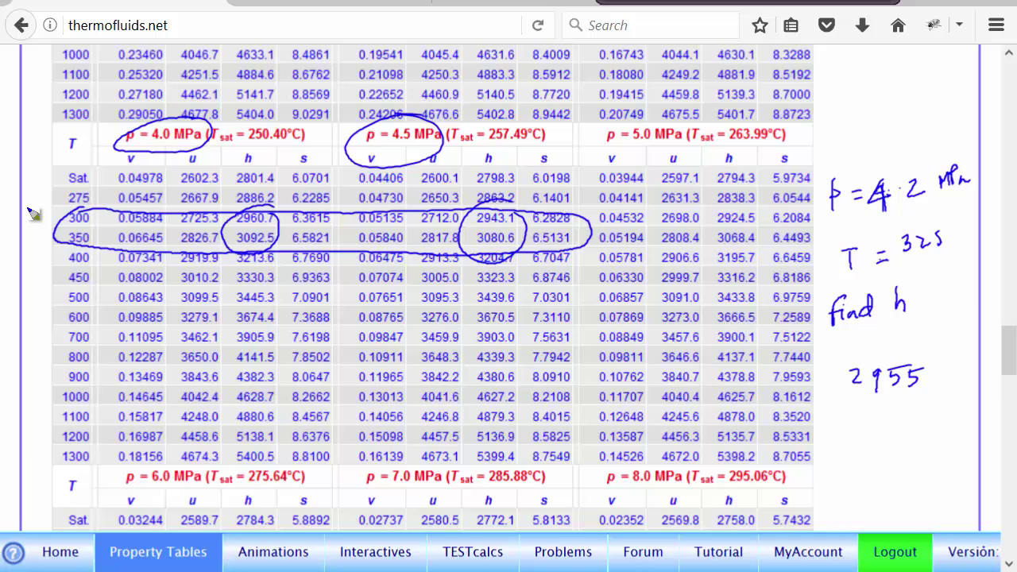
left_click_drag(22, 208, 64, 211)
left_click_drag(20, 274, 65, 251)
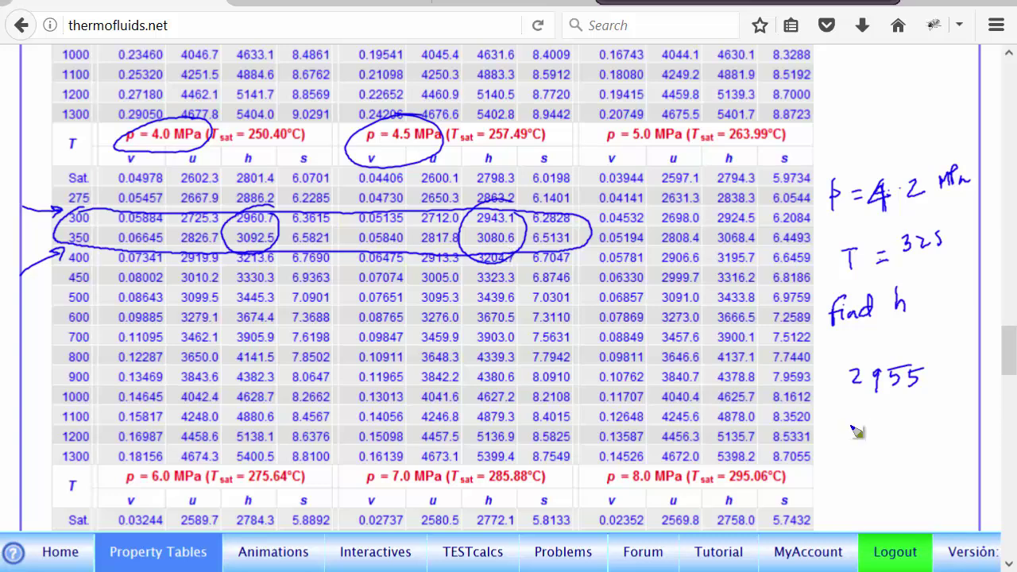
mouse_move(852, 412)
left_mouse_down()
mouse_move(854, 426)
mouse_move(896, 413)
left_mouse_up()
left_click_drag(911, 409, 925, 407)
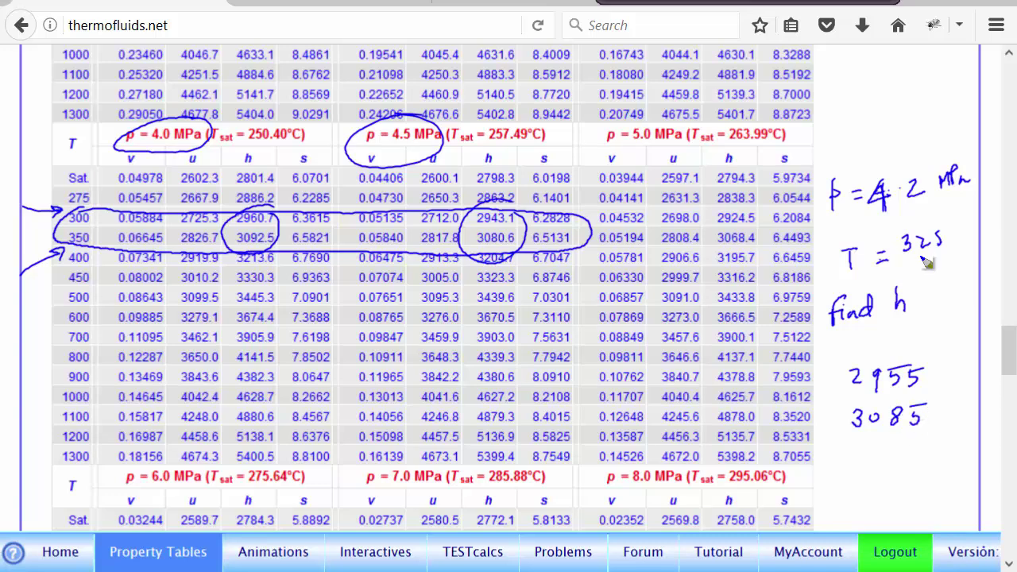
Circle the temperature 325 and write the interpolated enthalpy 3010 below the two estimates, circled.
mouse_move(910, 274)
left_mouse_down()
mouse_move(899, 224)
mouse_move(913, 274)
left_mouse_up()
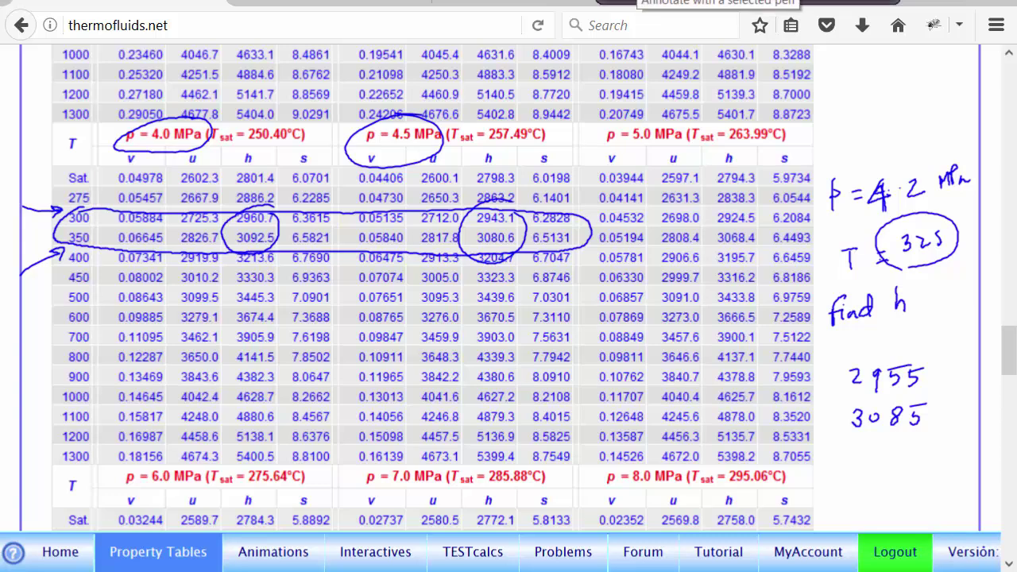
mouse_move(856, 460)
left_mouse_down()
mouse_move(877, 474)
mouse_move(913, 471)
mouse_move(858, 499)
mouse_move(836, 481)
mouse_move(846, 450)
left_mouse_up()
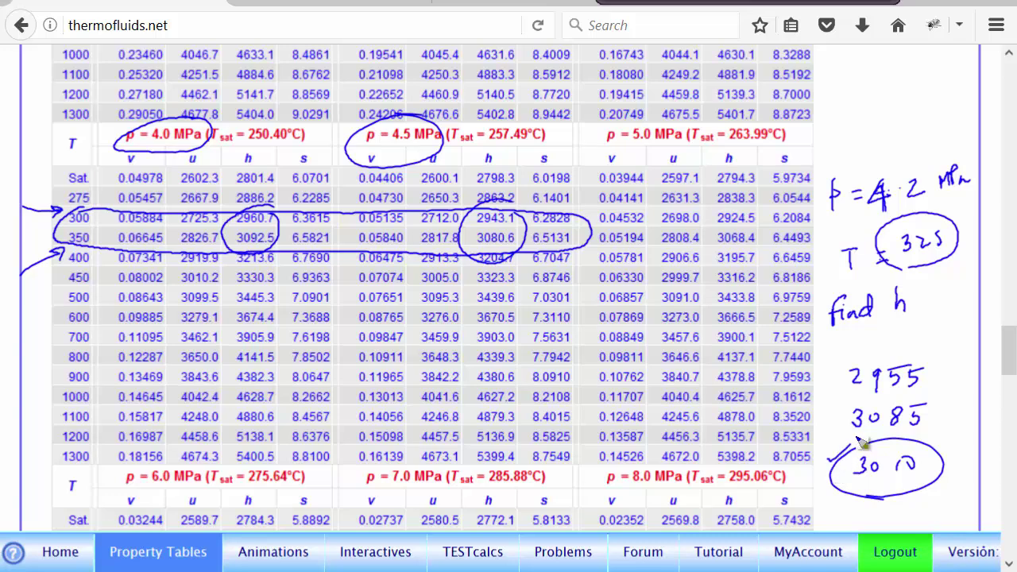
mouse_move(895, 455)
left_mouse_down()
mouse_move(895, 477)
mouse_move(911, 467)
left_mouse_up()
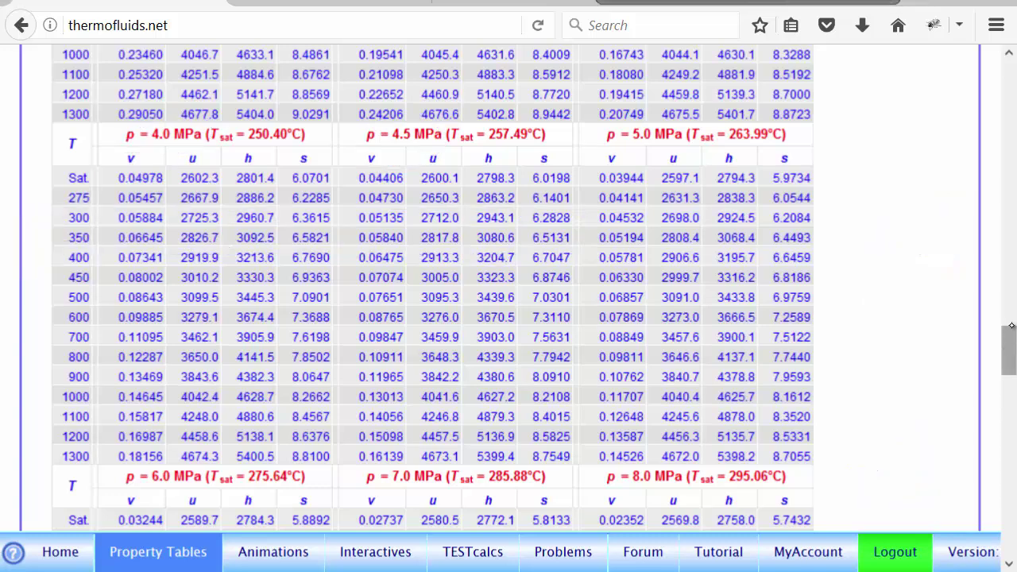
Open the PC TESTapp under the PC Model and set p1 to 4.2 MPa for H2O.
left_click_drag(1009, 350, 1013, 83)
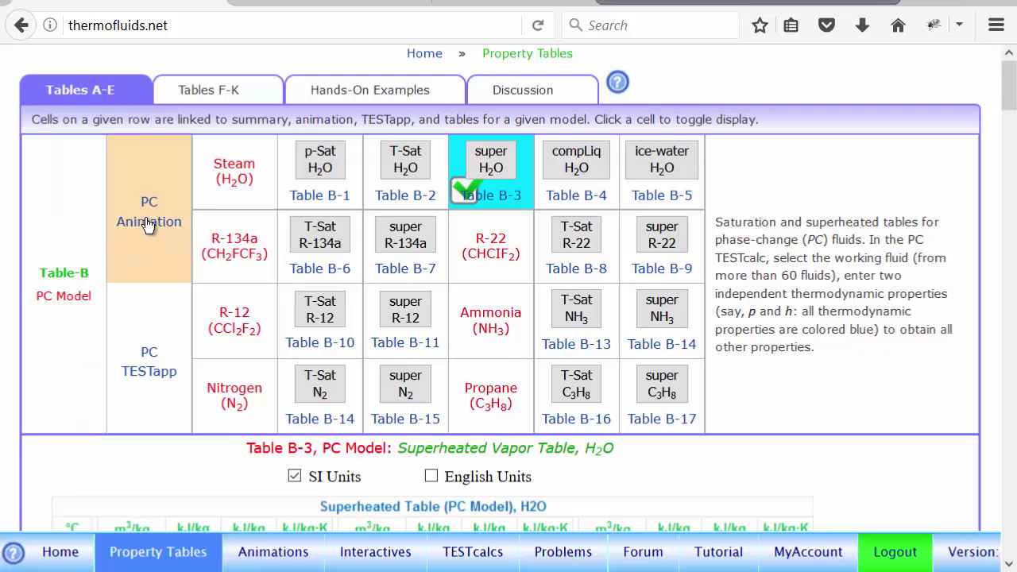
left_click(150, 355)
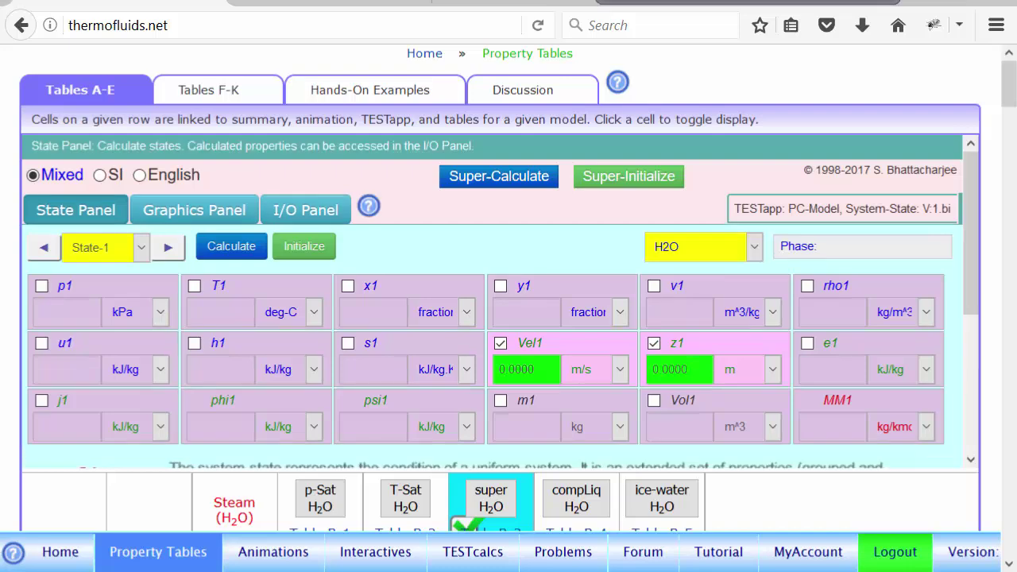
scroll(500, 286, "down", 3)
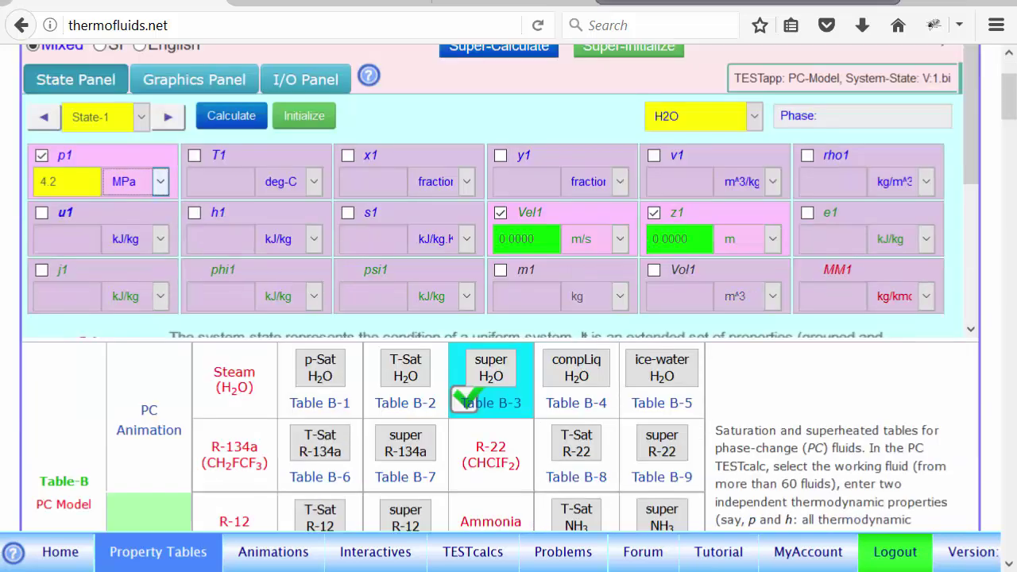
Set T1 to 325 deg-C and calculate State-1.
left_click(229, 193)
type("0")
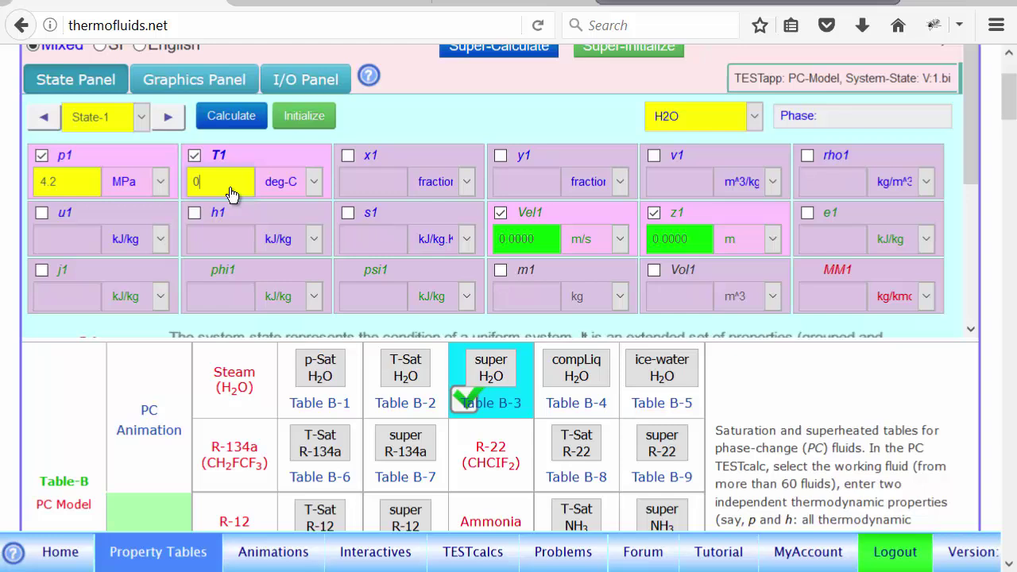
left_click(230, 193)
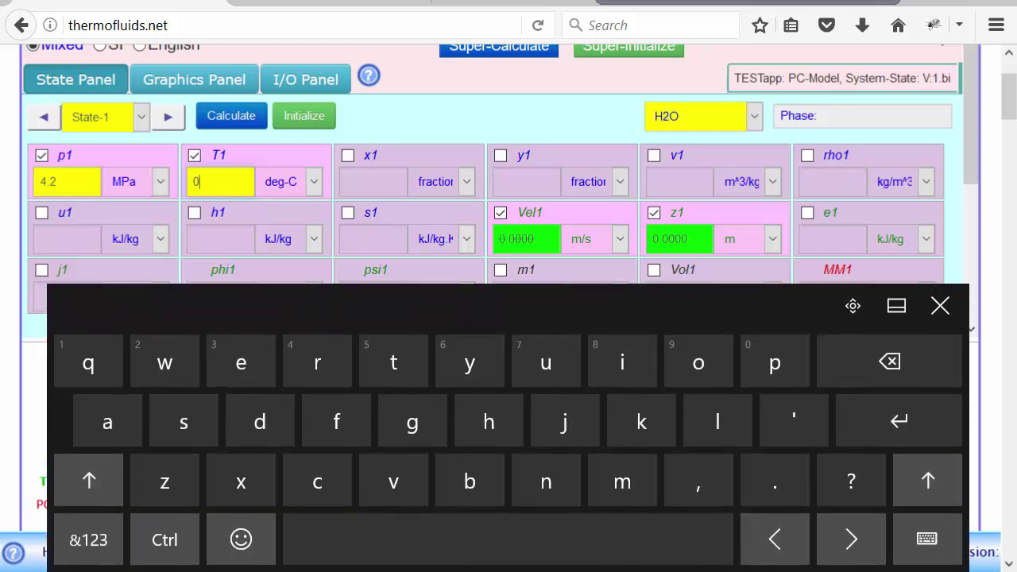
left_click(88, 539)
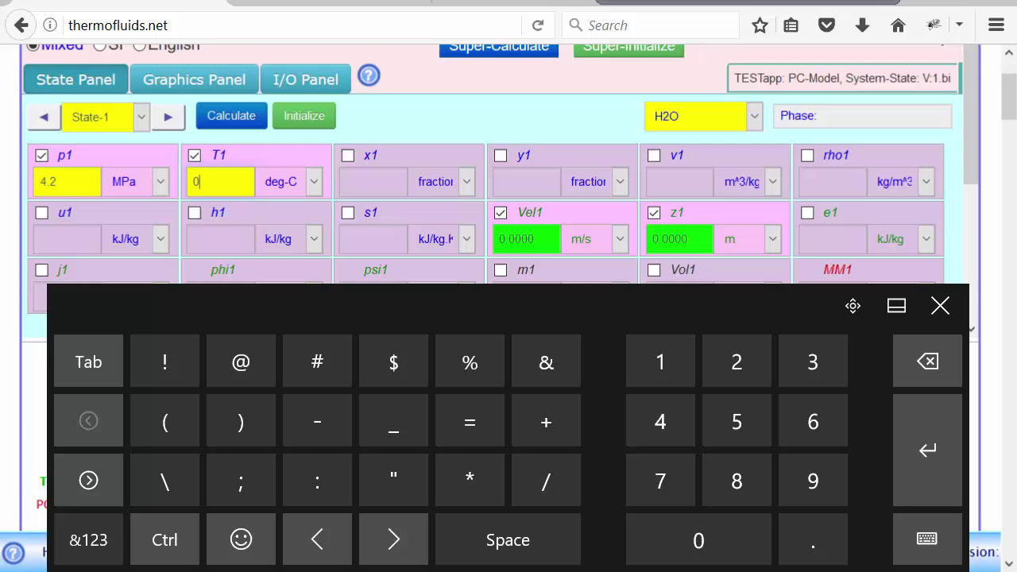
left_click(927, 362)
left_click(813, 362)
left_click(737, 361)
type("5")
left_click(928, 449)
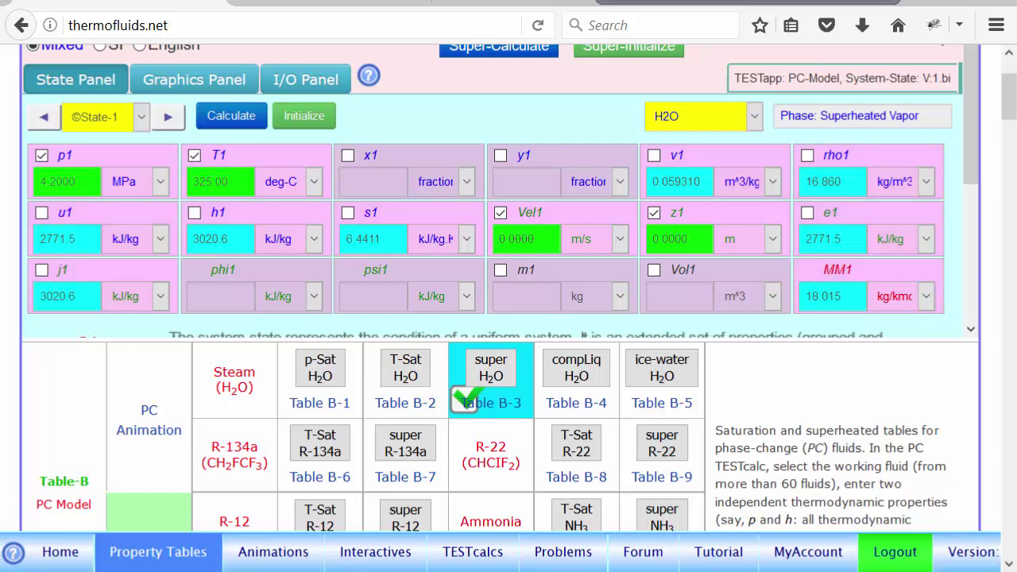
Highlight and circle the calculated h1 value in the state panel, and clear the pen mark.
left_click_drag(230, 242, 192, 248)
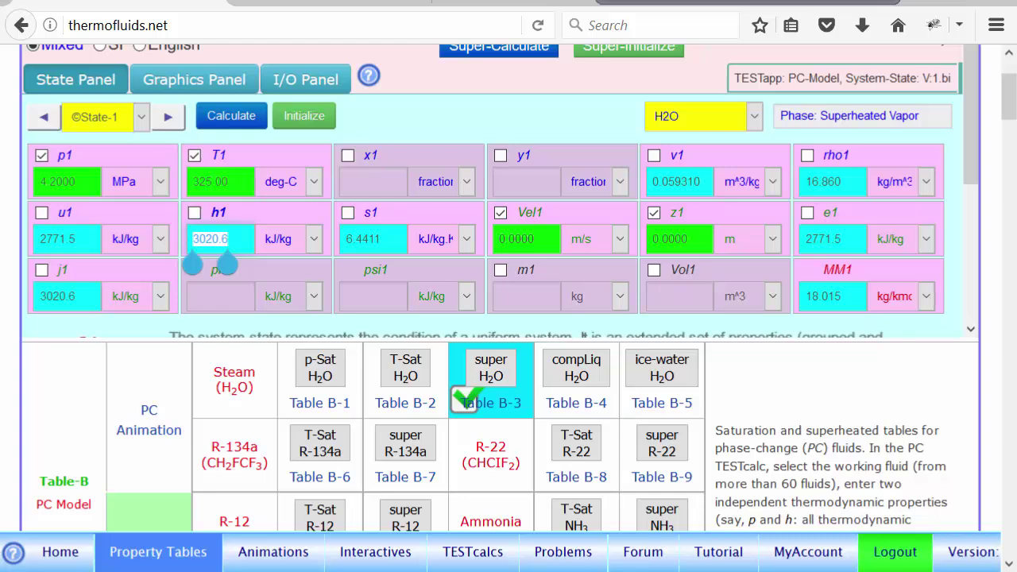
mouse_move(242, 219)
left_mouse_down()
mouse_move(189, 269)
mouse_move(244, 220)
left_mouse_up()
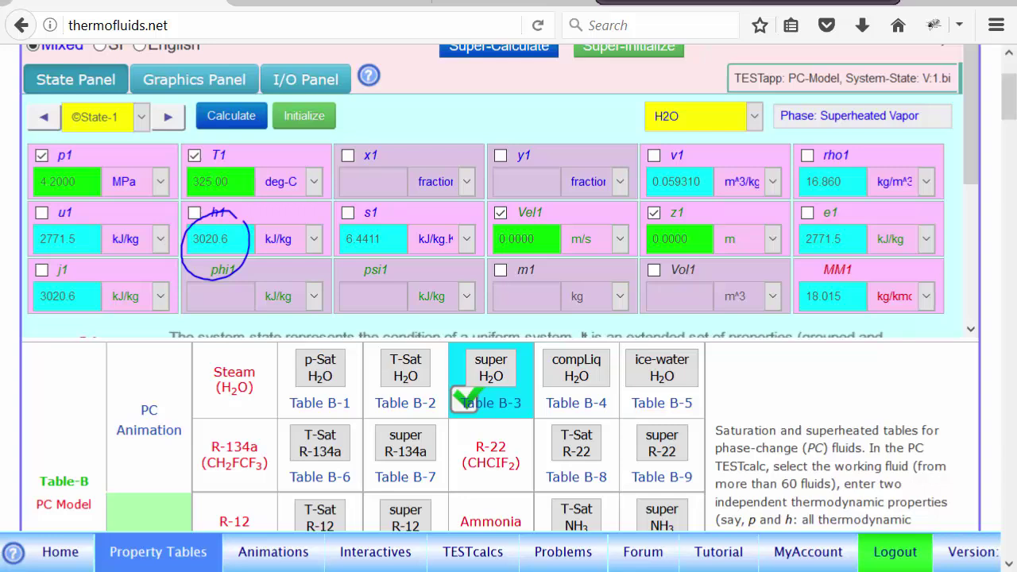
key("Escape")
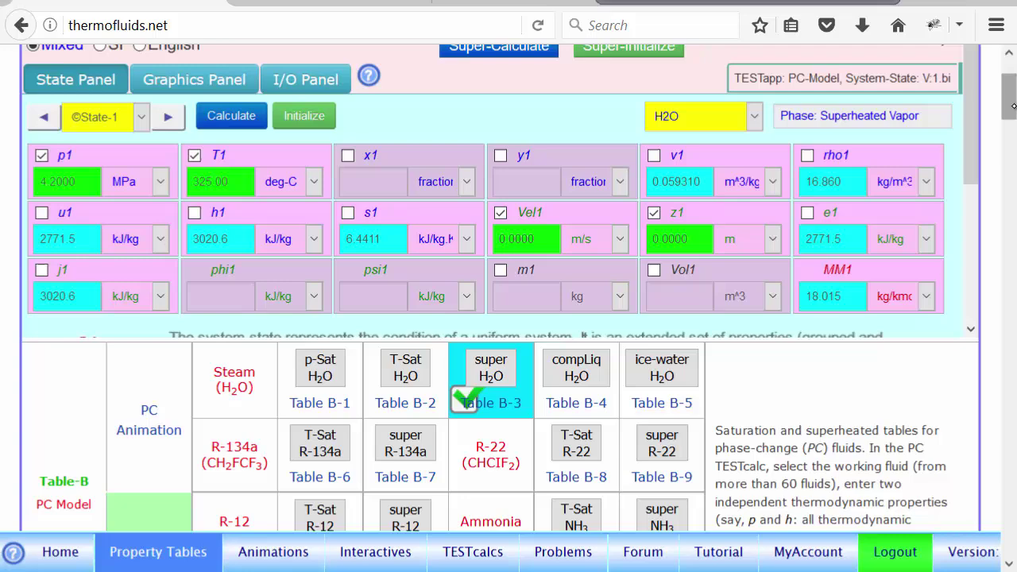
Close the PC TESTapp and the superheated vapor table (Table B-3) to return to the full Tables A-E list.
scroll(995, 134, "down", 5)
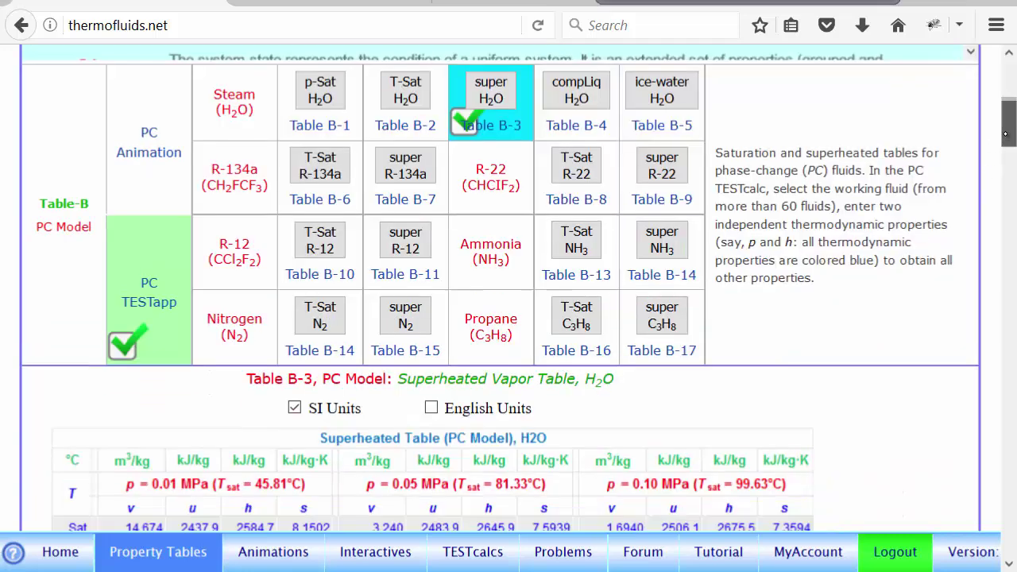
scroll(1005, 124, "up", 2)
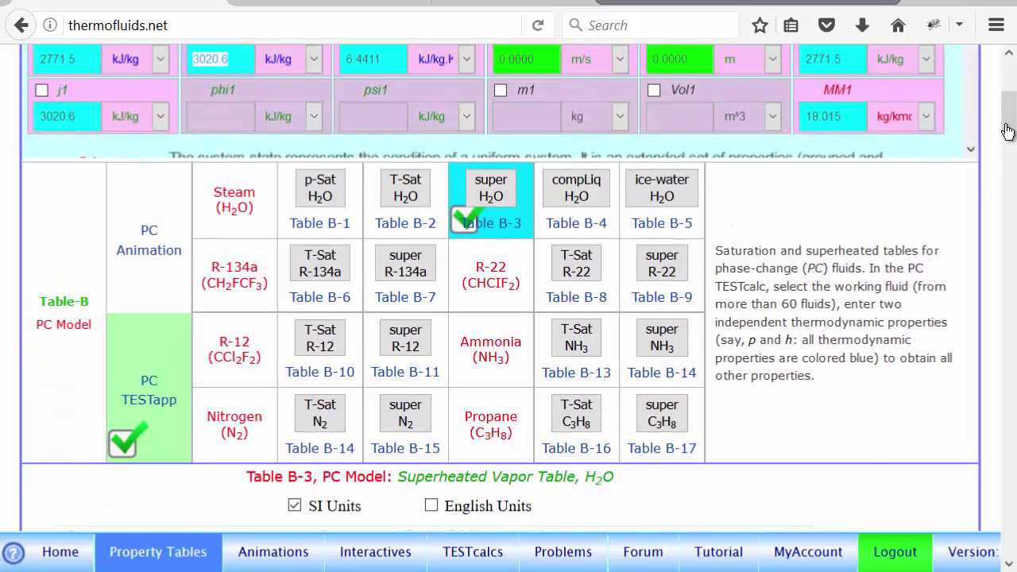
scroll(144, 381, "down", 3)
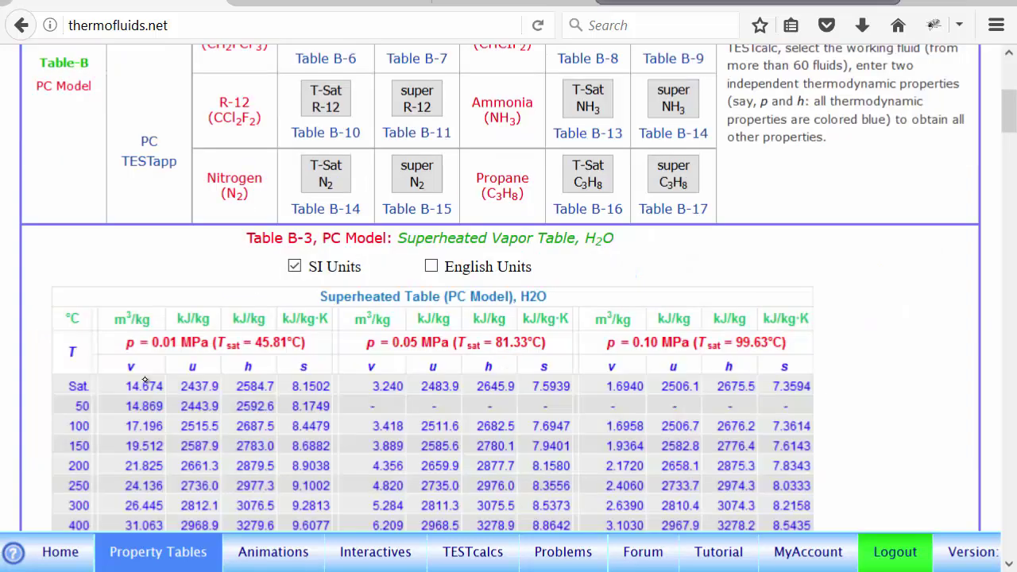
scroll(477, 262, "up", 4)
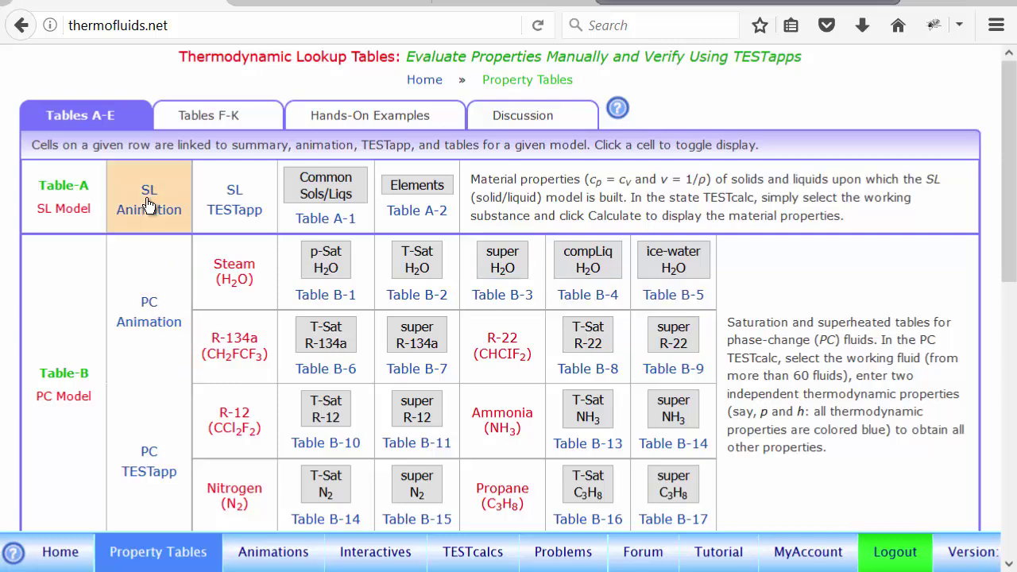
View the PC Animation under the PC Model and close it.
left_click(155, 320)
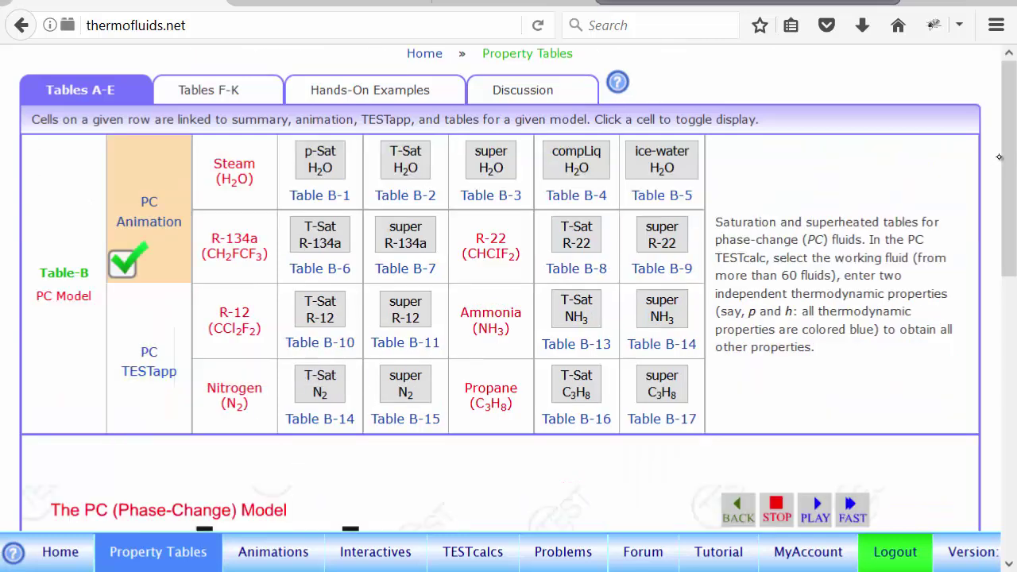
left_click_drag(1013, 181, 1014, 131)
scroll(132, 269, "up", 2)
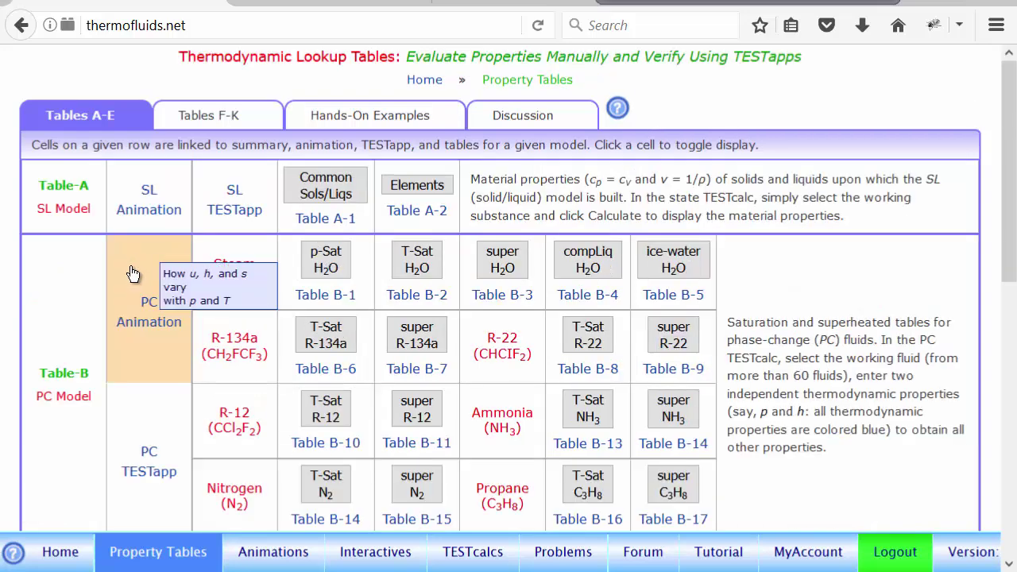
Switch to Tables F-K, view the Formula Sheet (Table J-1), and close it.
left_click(226, 116)
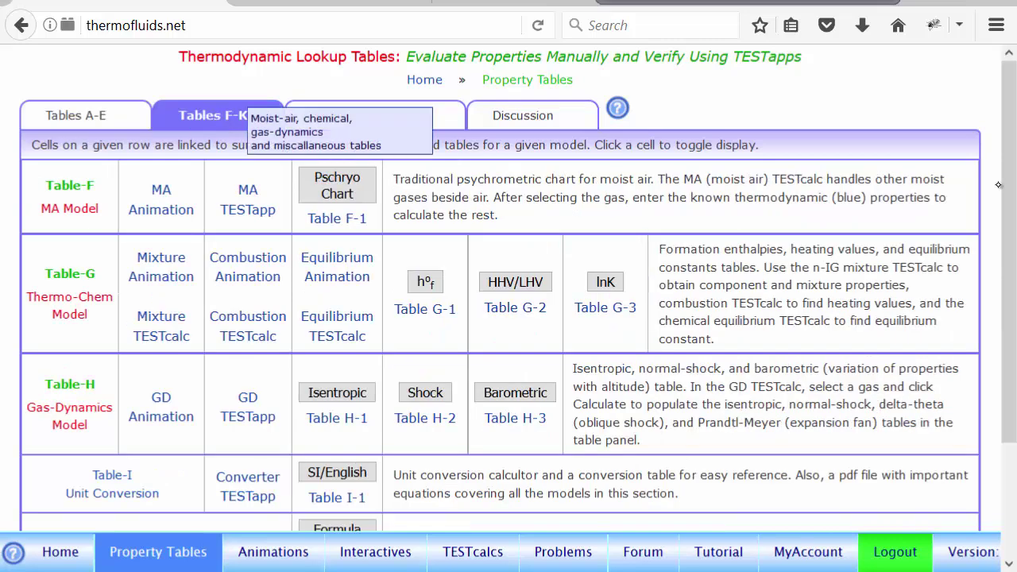
left_click_drag(1008, 199, 1008, 282)
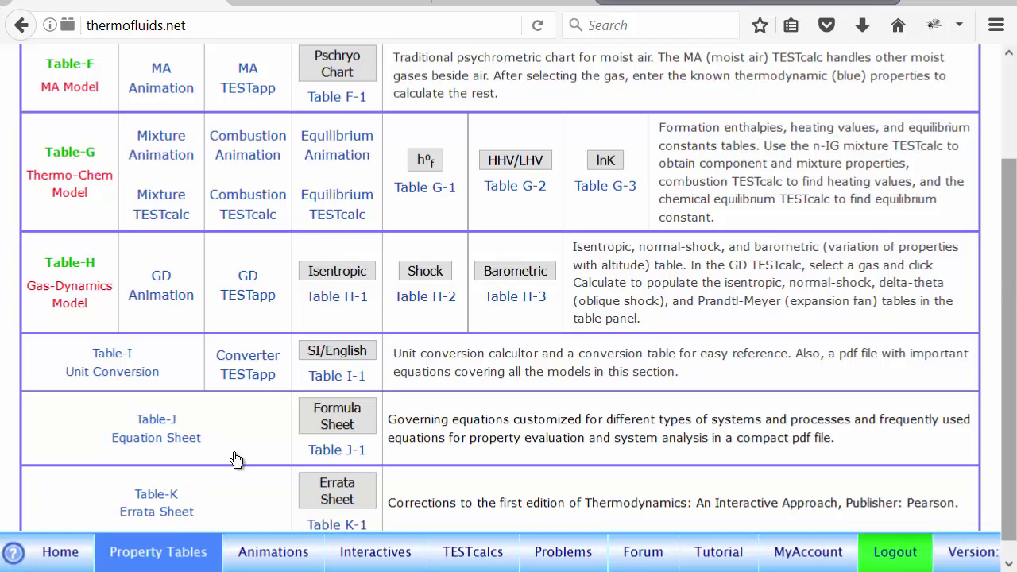
left_click(363, 433)
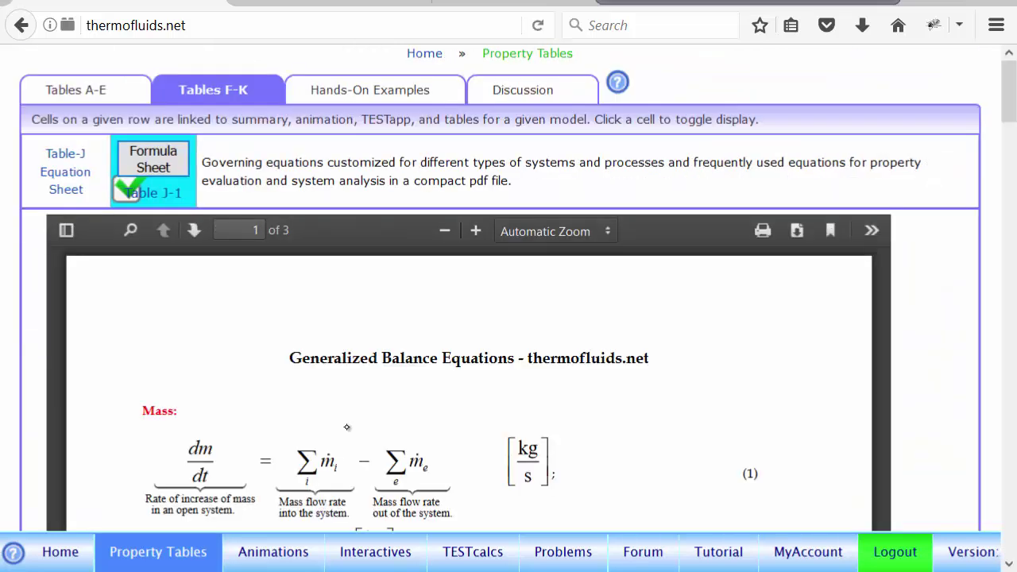
mouse_move(1011, 101)
left_mouse_down()
mouse_move(1014, 351)
mouse_move(995, 482)
mouse_move(1008, 83)
left_mouse_up()
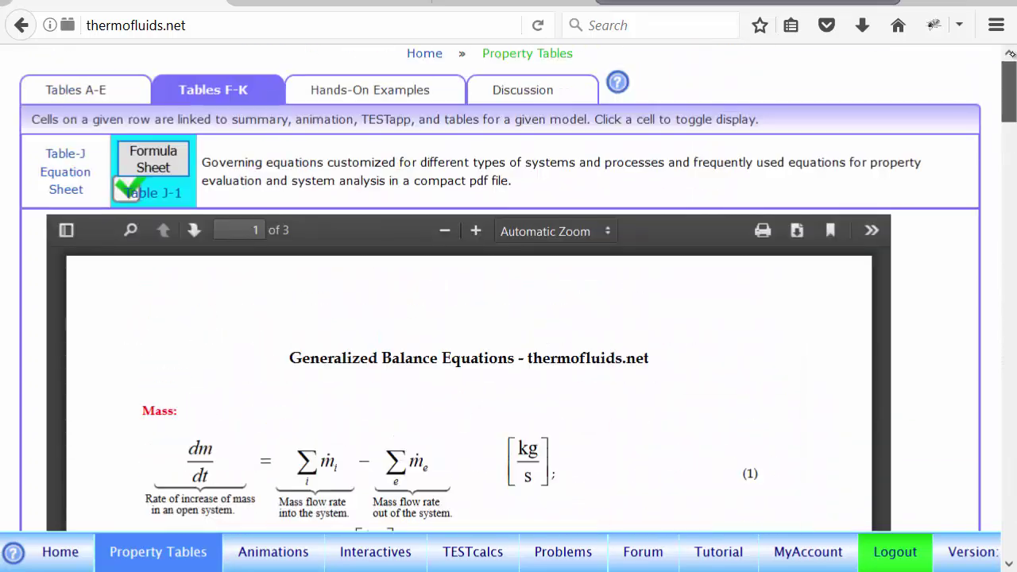
left_click(142, 194)
Look through the Errata Sheet (Table K-1) and return to Tables A-E.
scroll(1003, 231, "down", 3)
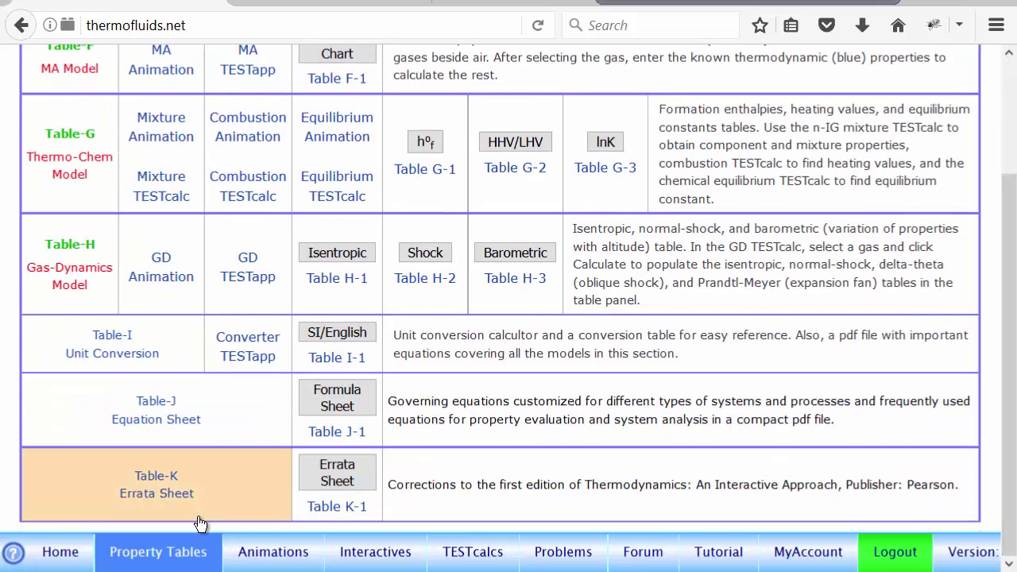
left_click(337, 481)
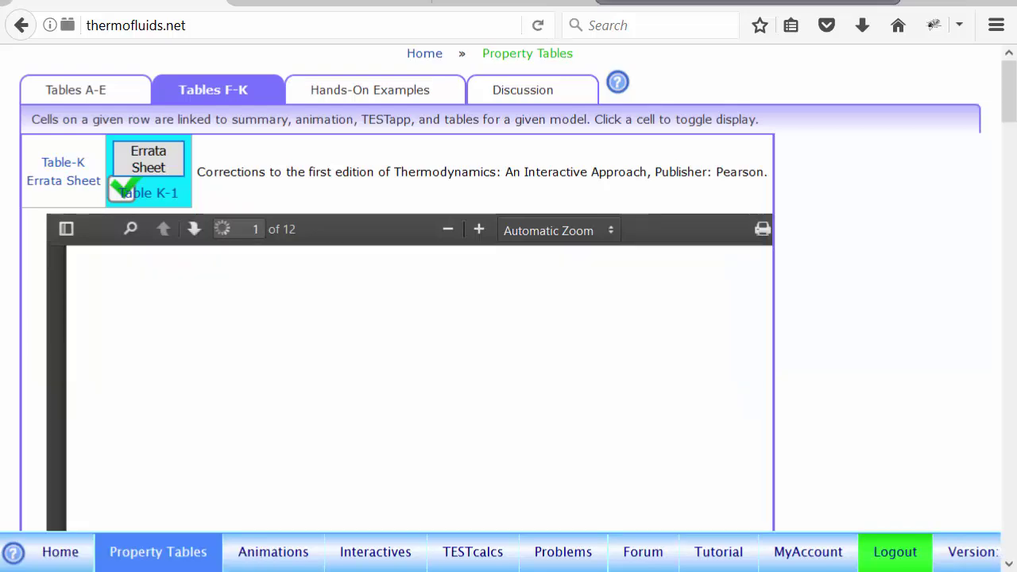
scroll(410, 318, "down", 12)
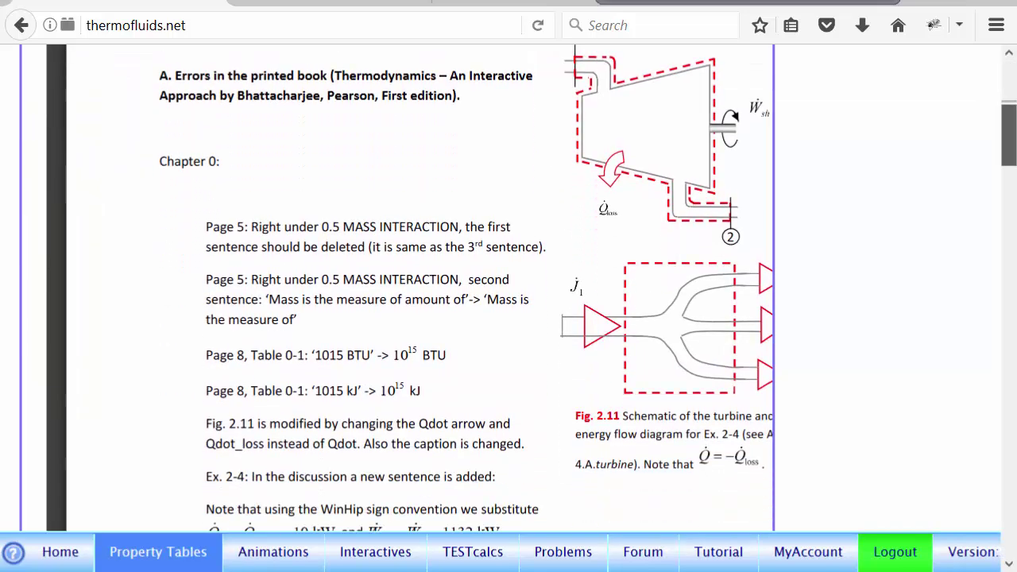
scroll(409, 318, "down", 12)
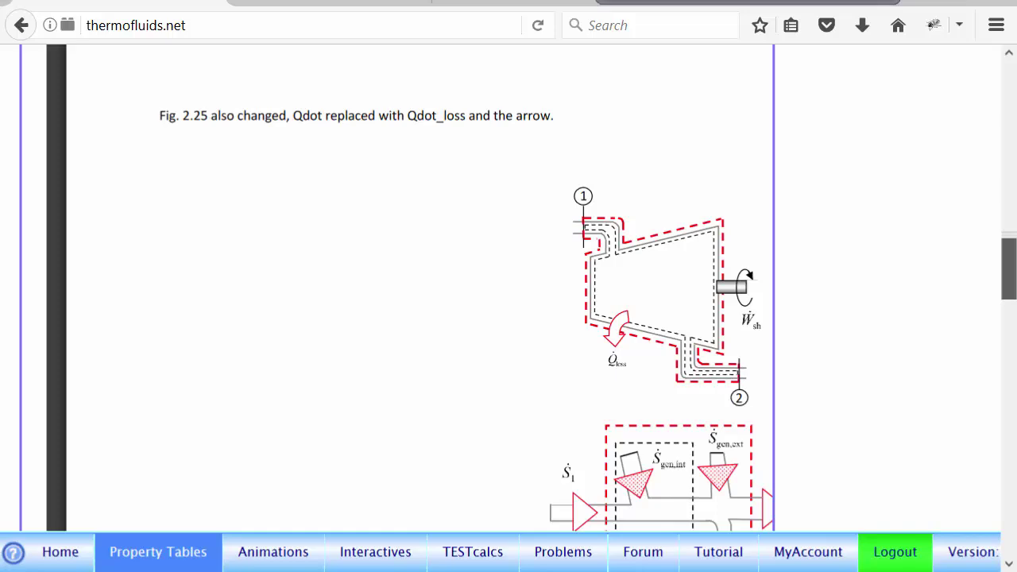
scroll(409, 318, "down", 4)
scroll(409, 318, "up", 20)
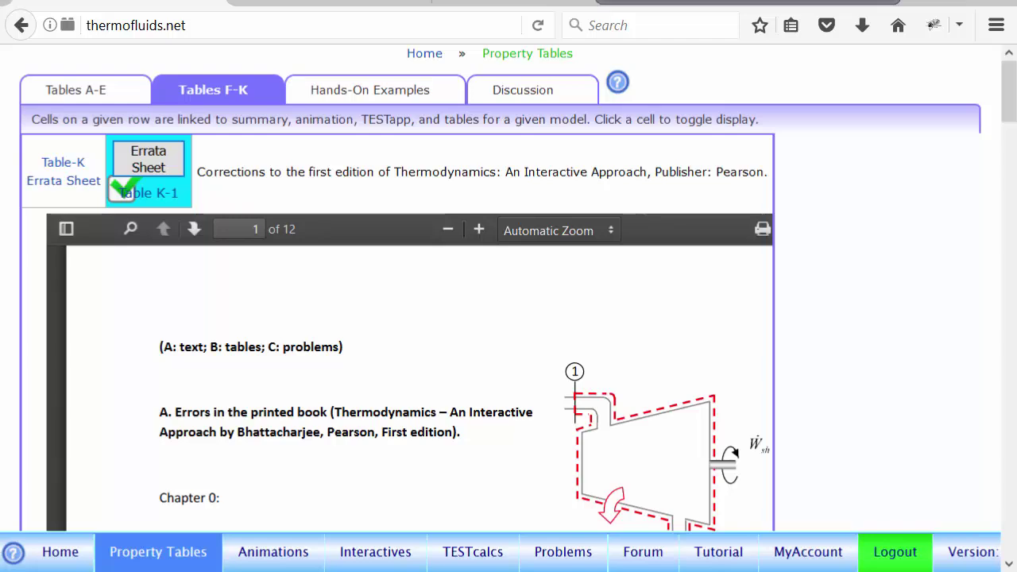
left_click(93, 91)
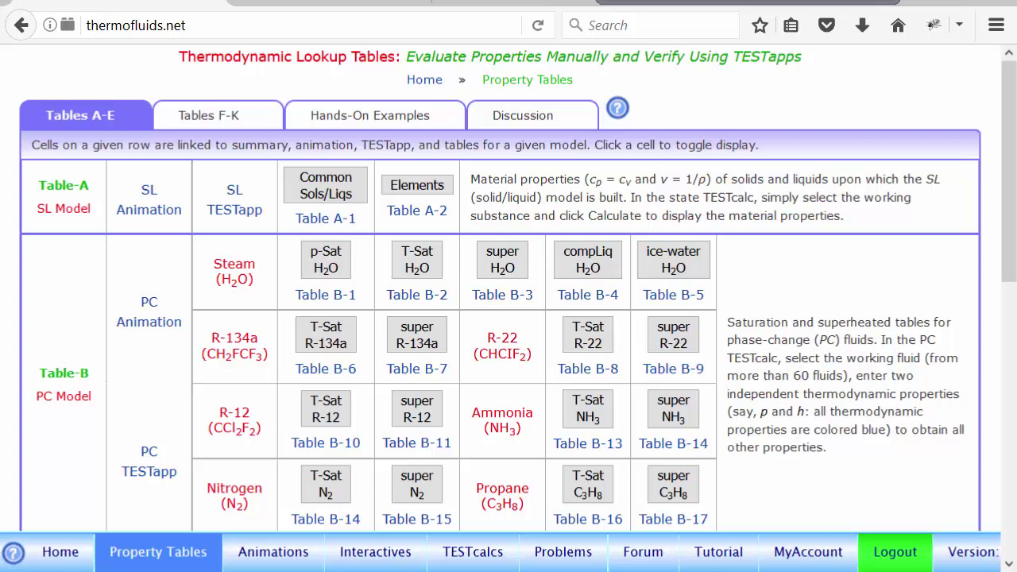